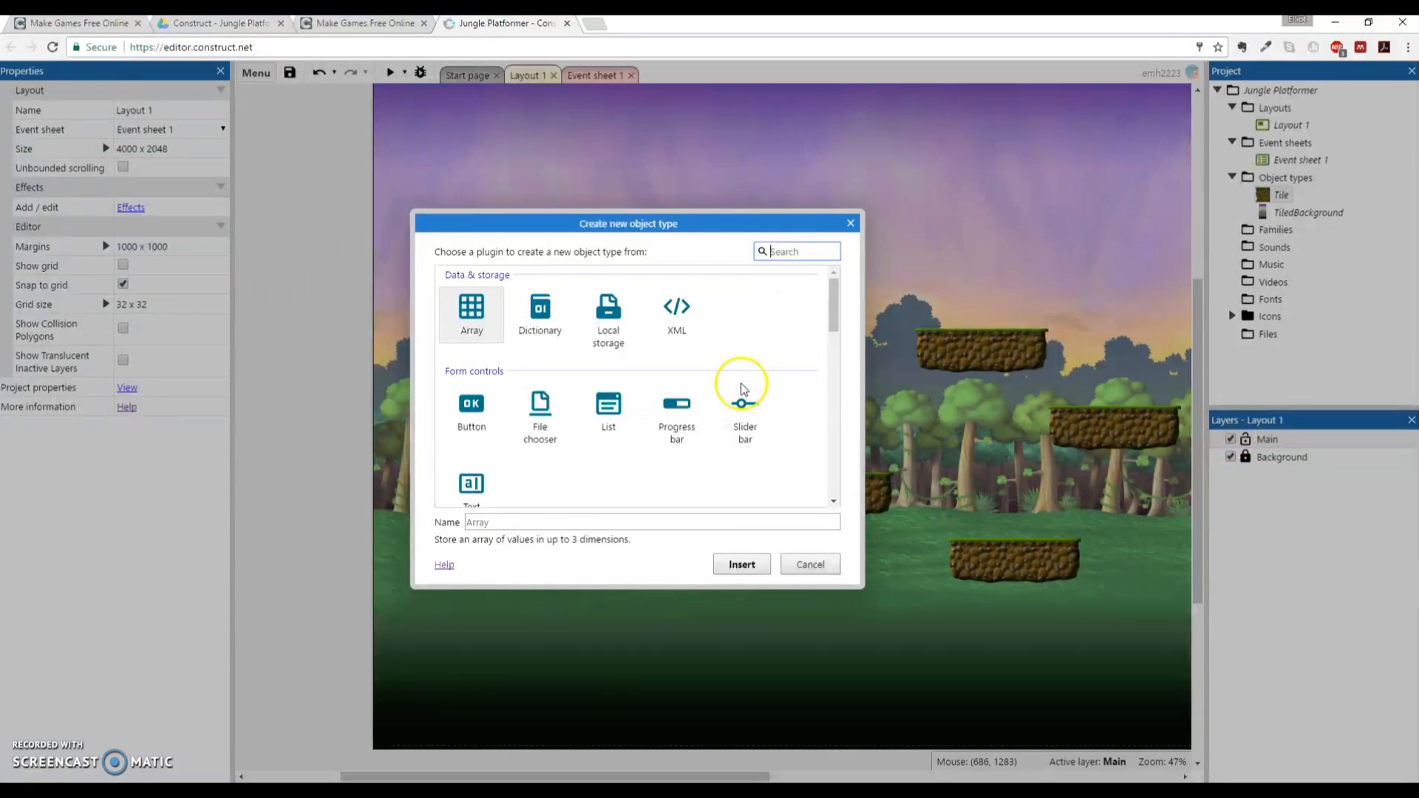
Insert a new Sprite object and place it in the layout
scroll(743, 389, down, 2)
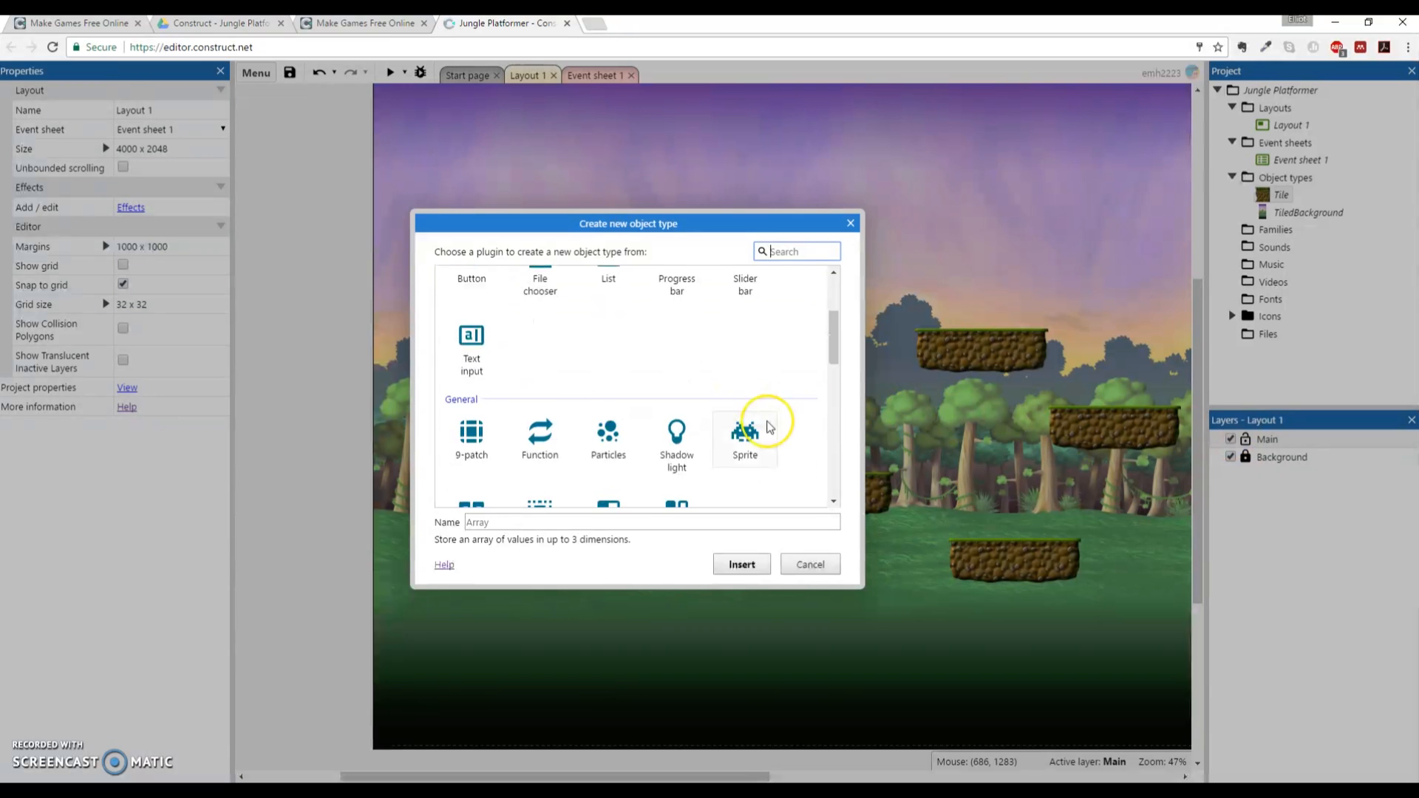
click(750, 437)
click(745, 567)
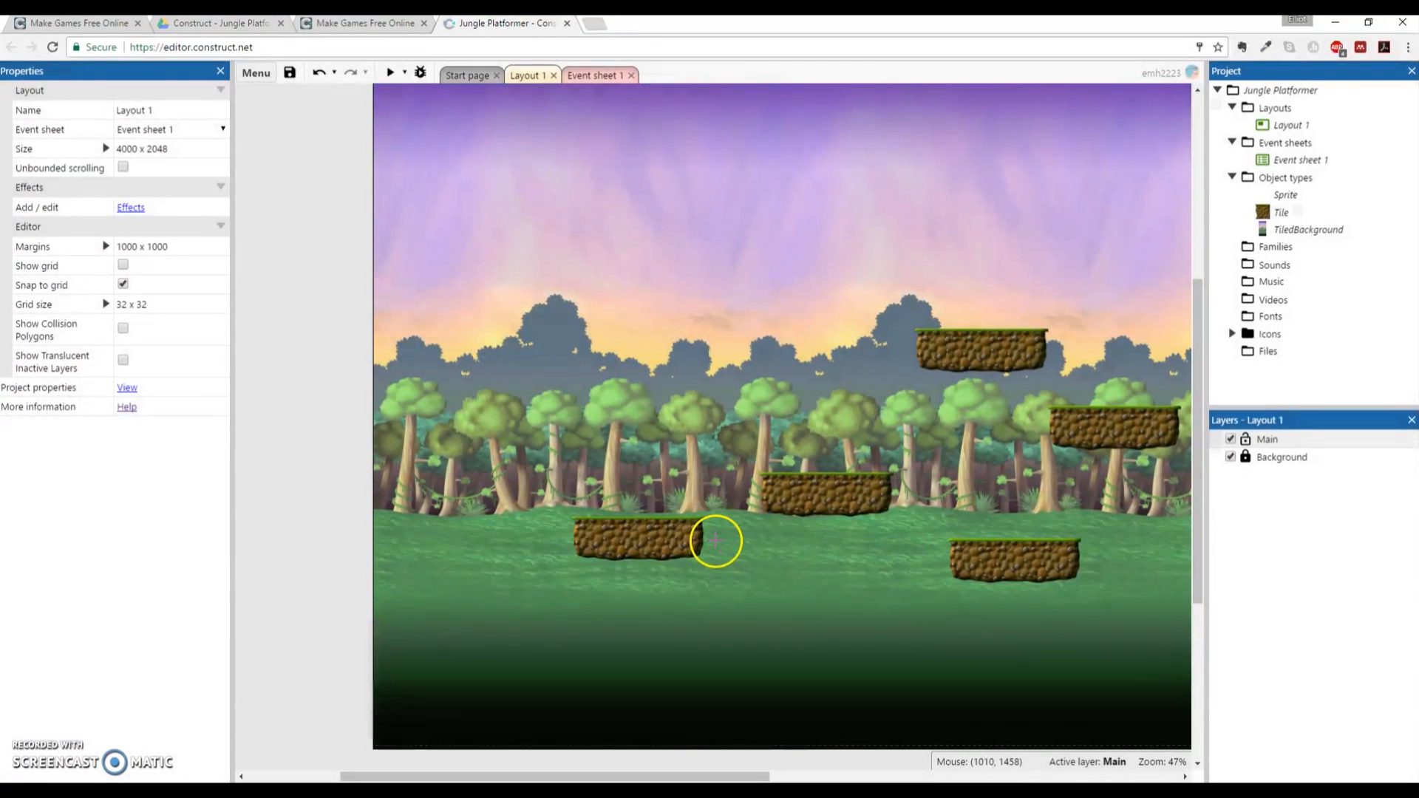
click(622, 477)
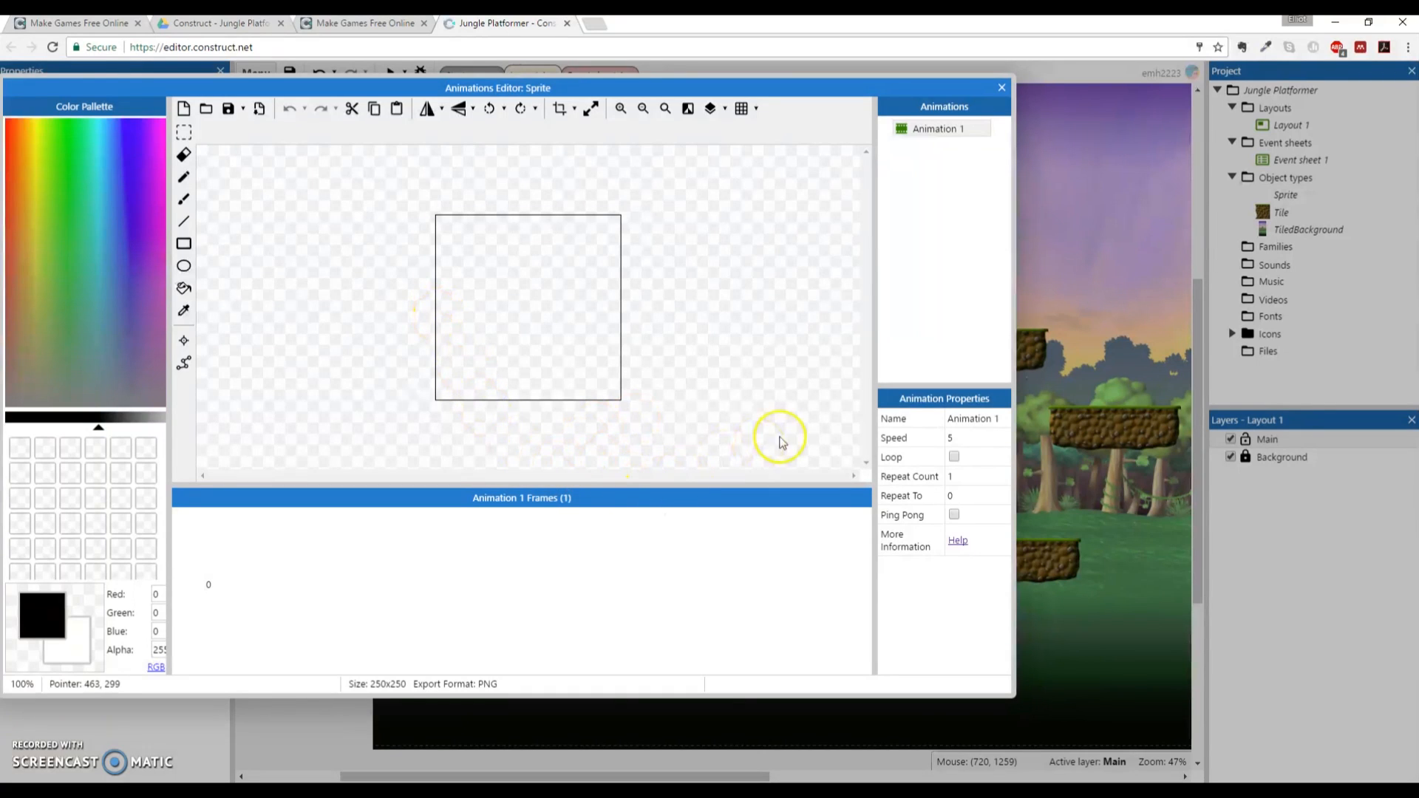
Choose the Idle image as a strip to import into Animation 1, with 11 horizontal cells and 1 vertical cell
right_click(507, 580)
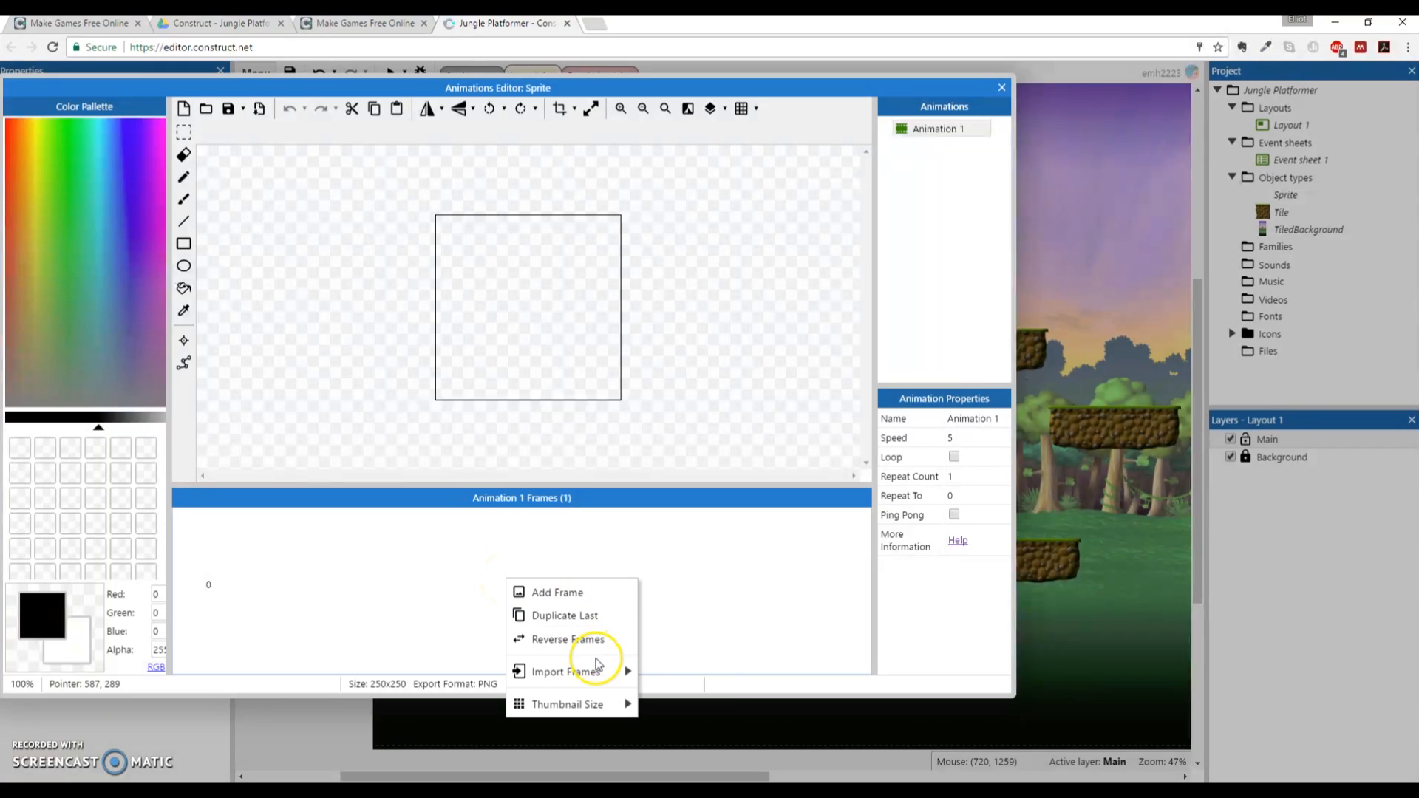
mouse_move(584, 671)
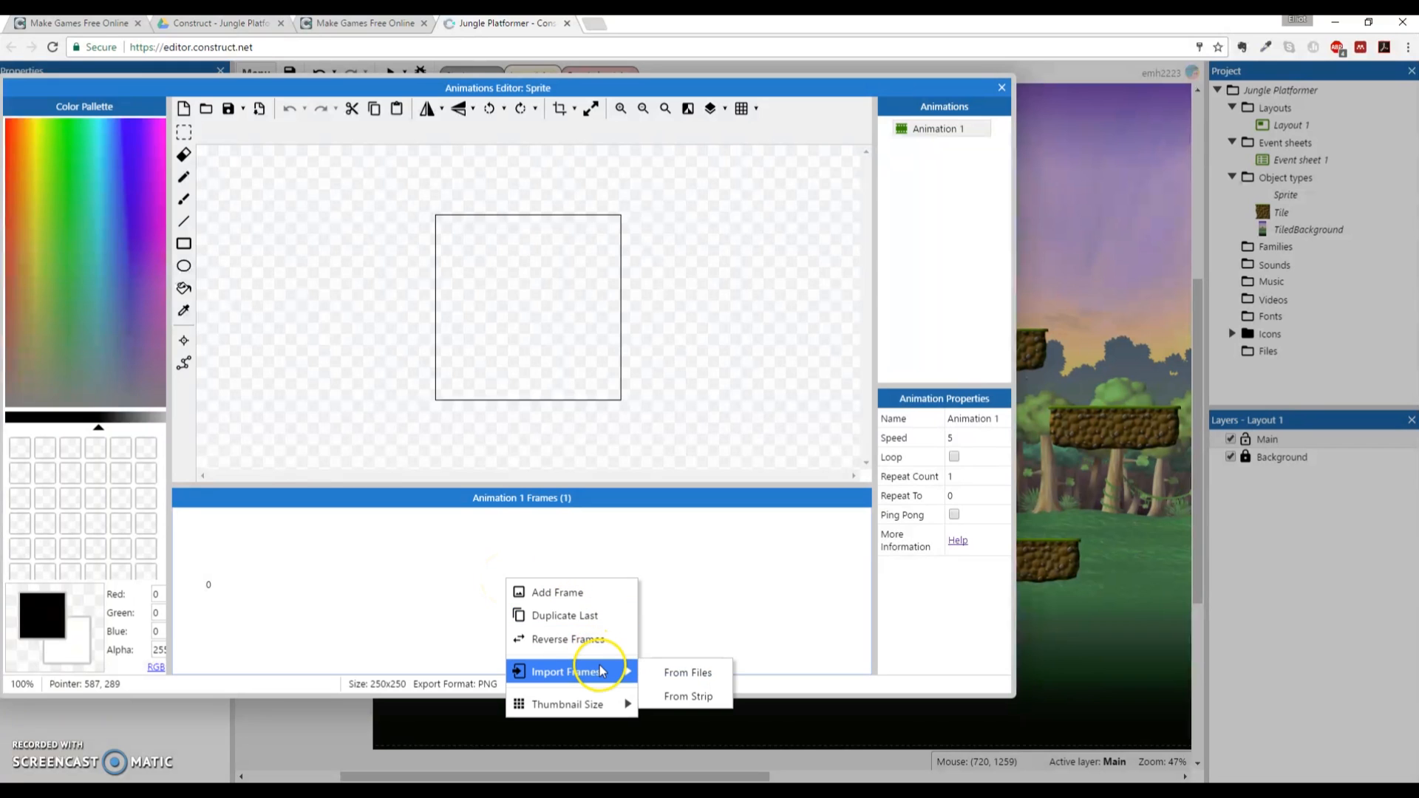
click(680, 698)
click(581, 454)
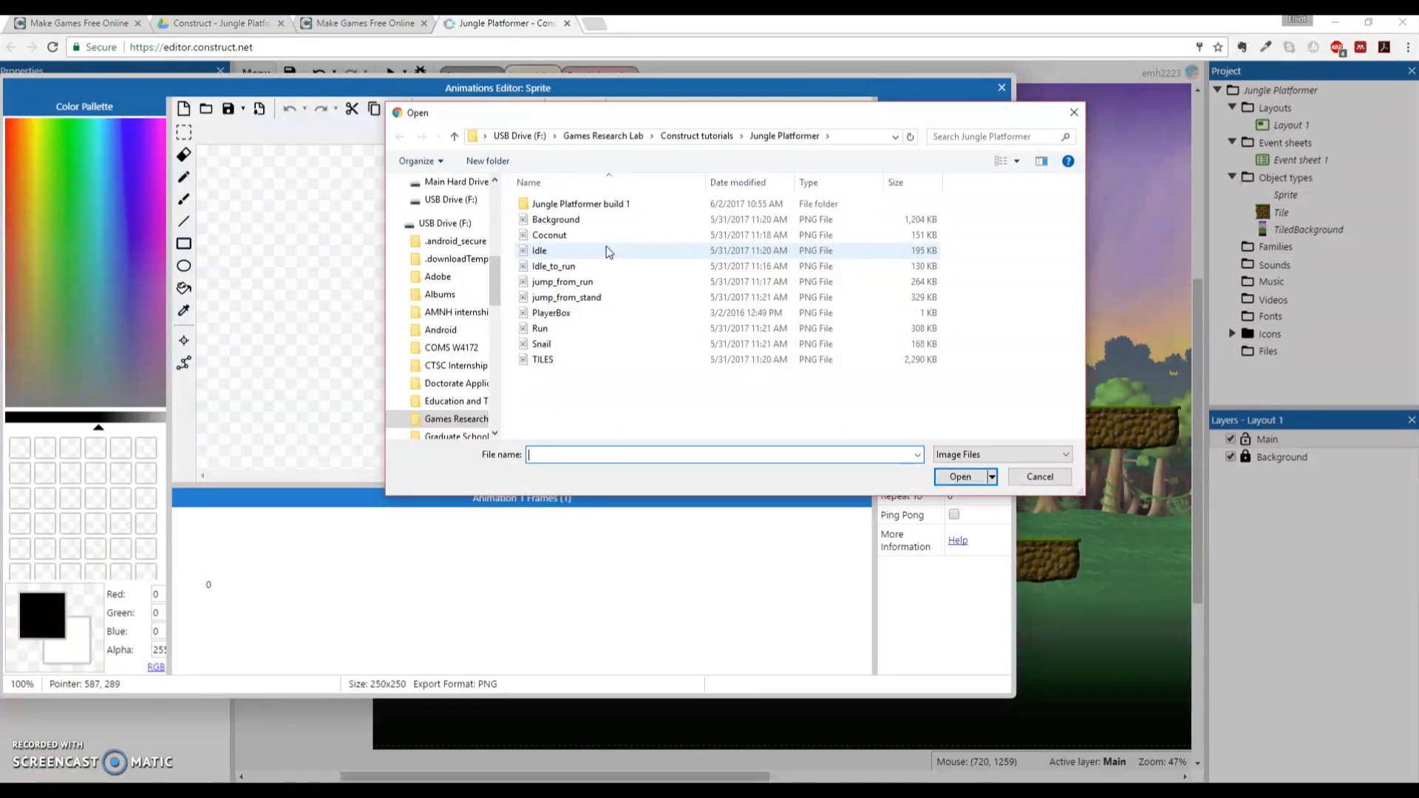
click(565, 251)
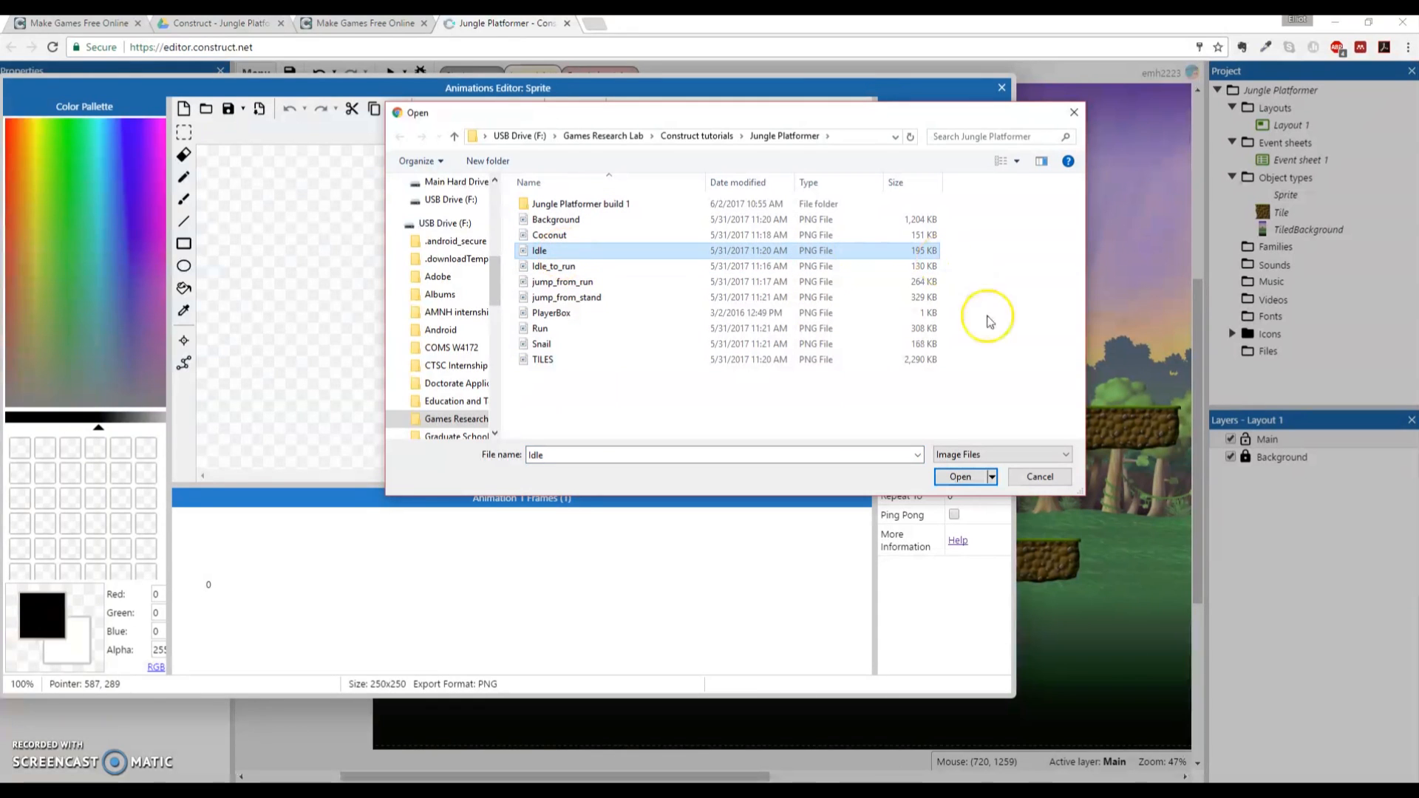
click(965, 482)
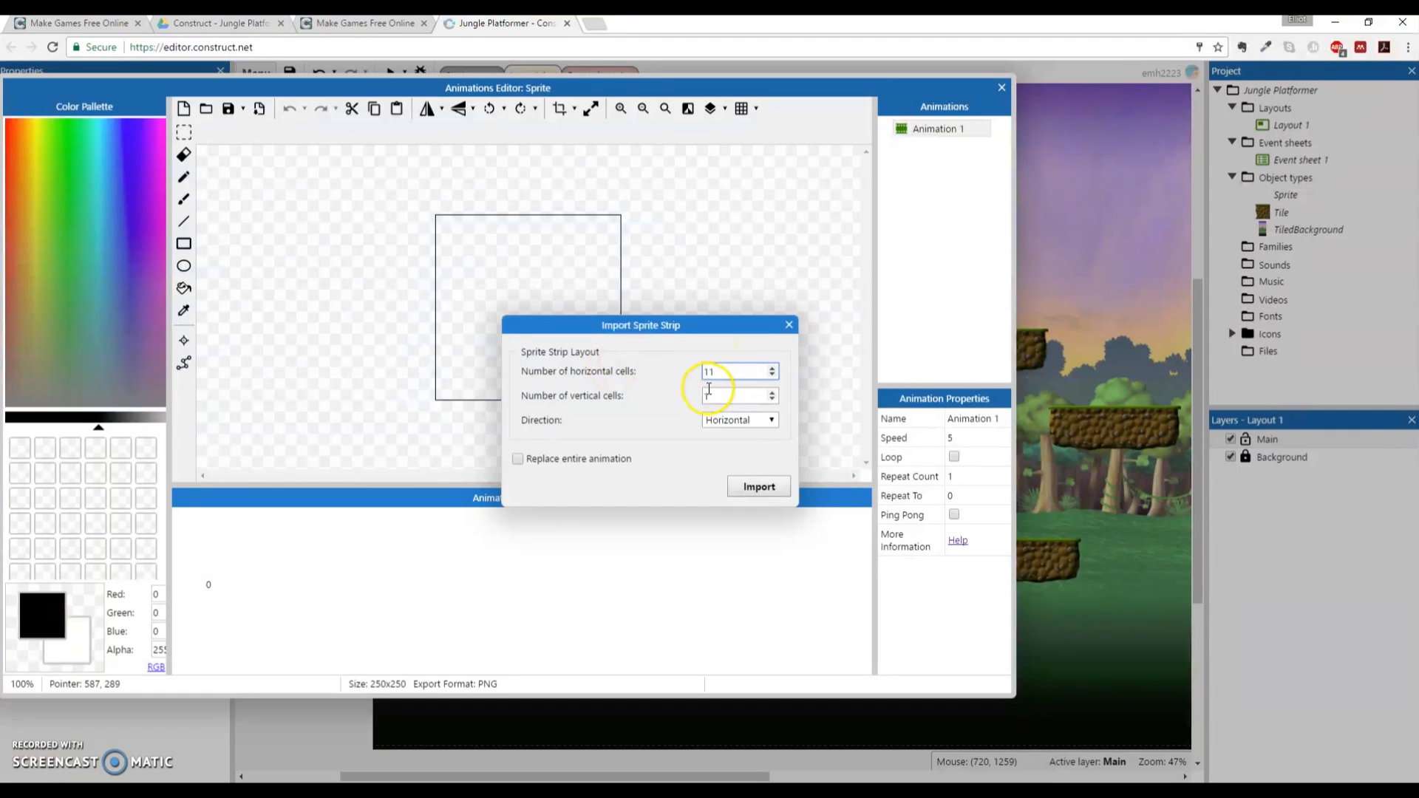
Switch to the Jungle Platformer folder, open the Idle image in Paint to examine its sprite cells, and return to the import settings
mouse_move(399, 780)
click(377, 725)
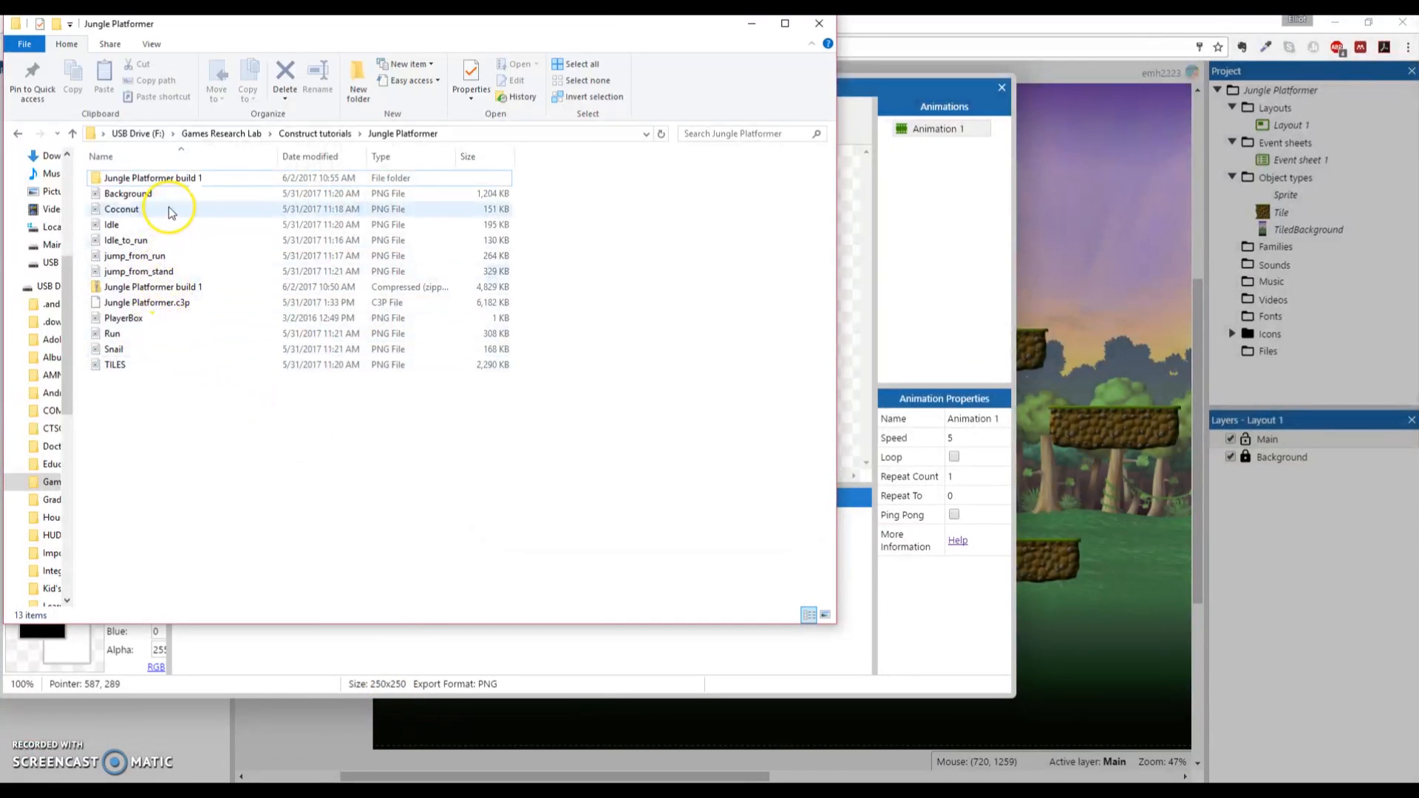
click(180, 229)
click(180, 229)
double_click(198, 225)
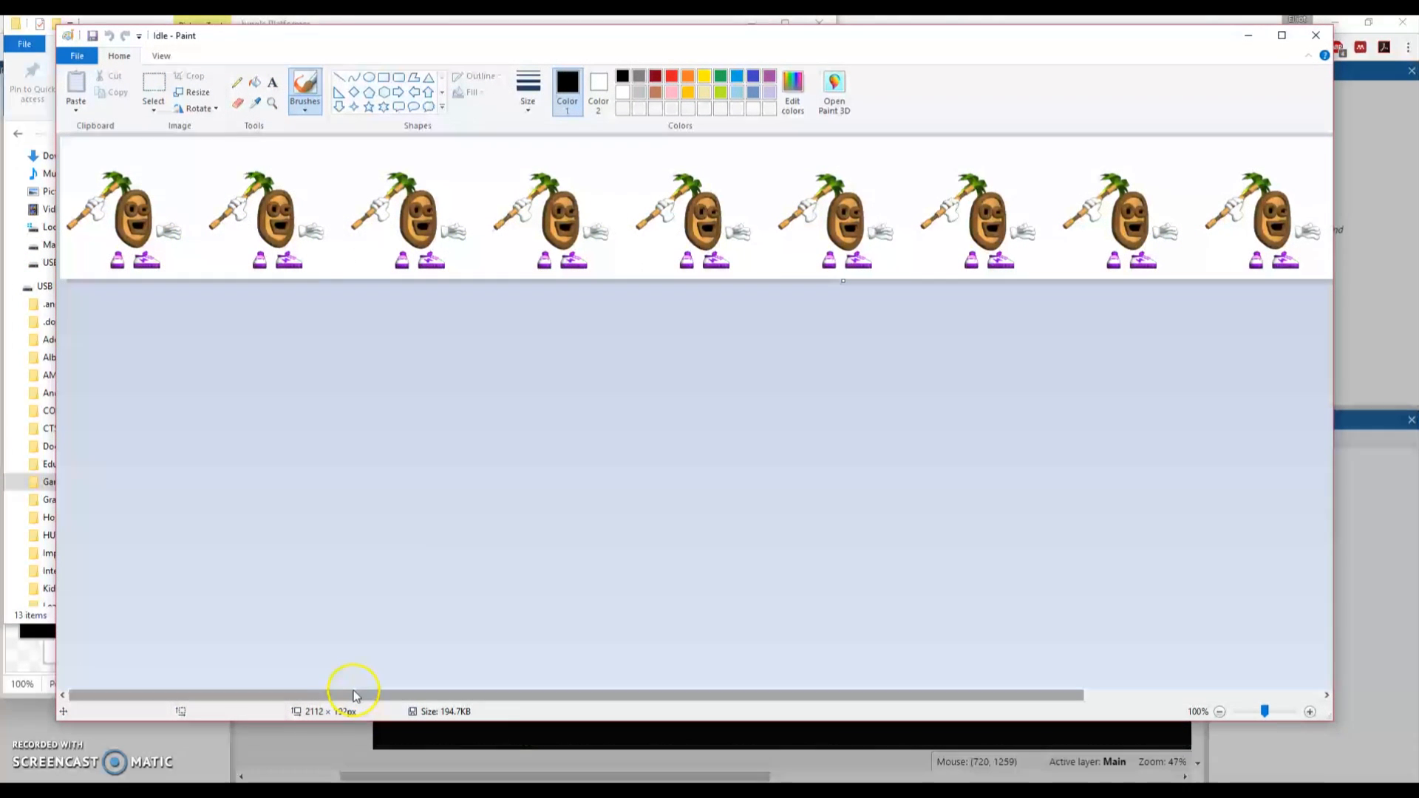
mouse_move(360, 695)
mouse_down()
mouse_move(631, 695)
mouse_move(362, 695)
mouse_up()
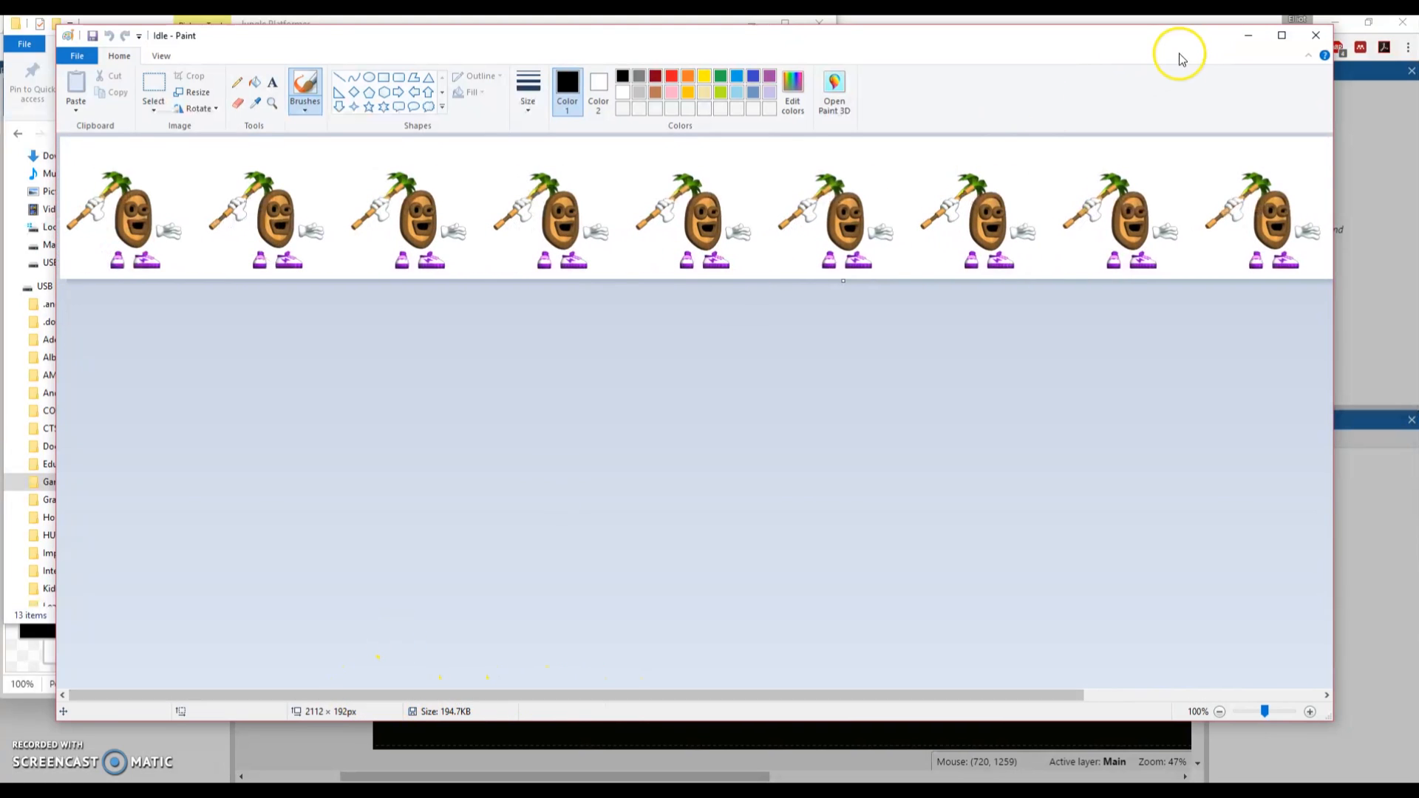
click(1316, 35)
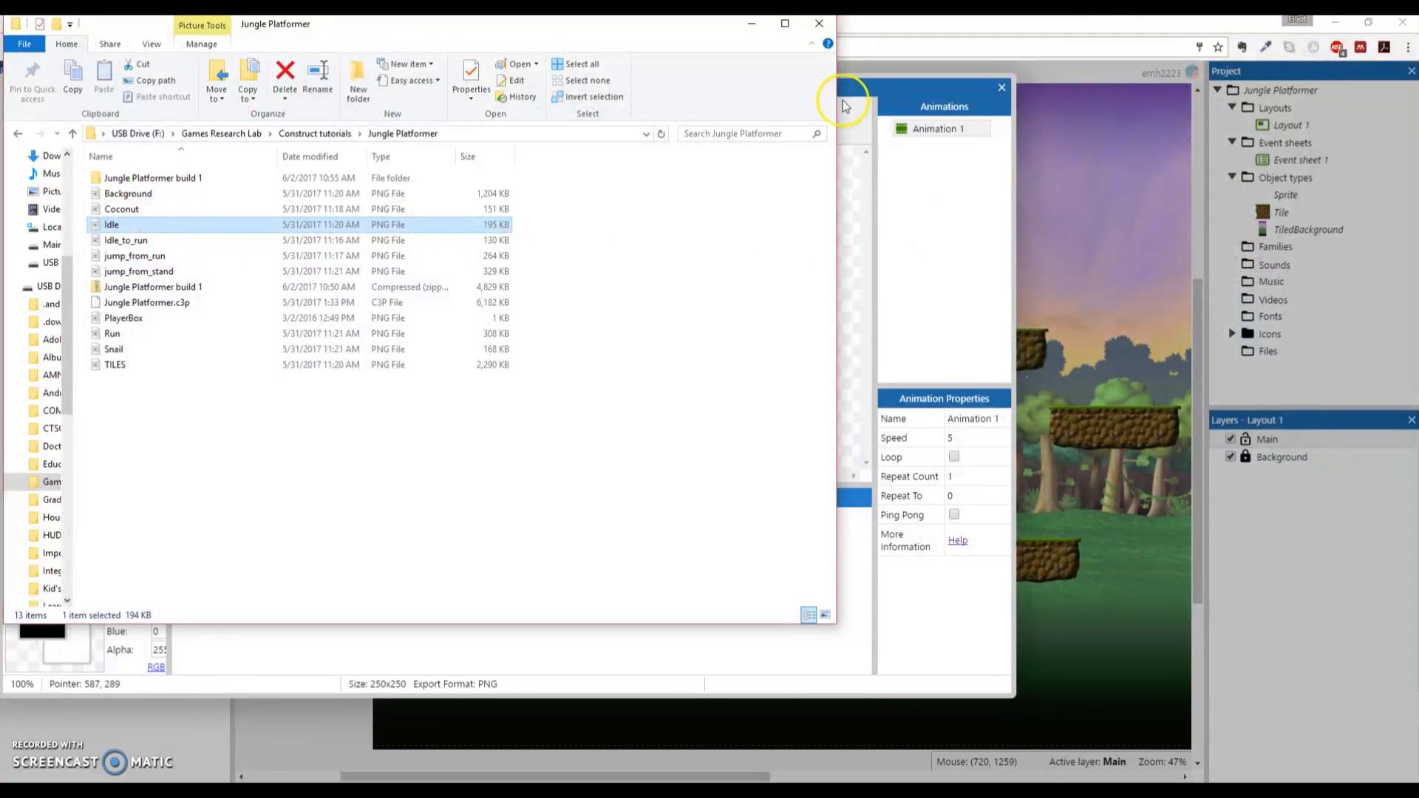
click(752, 23)
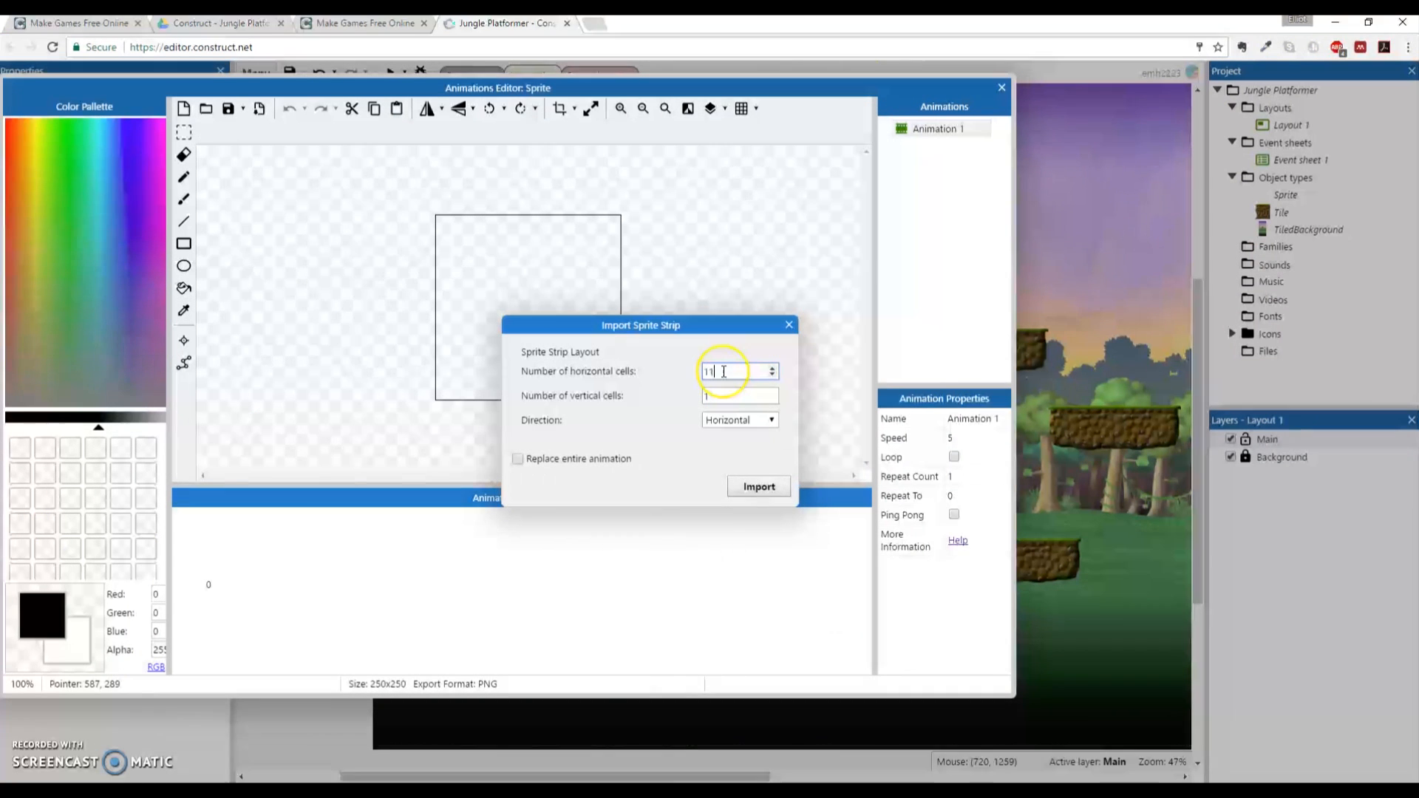
Import the Idle strip's frames and delete the blank frame 0
click(759, 487)
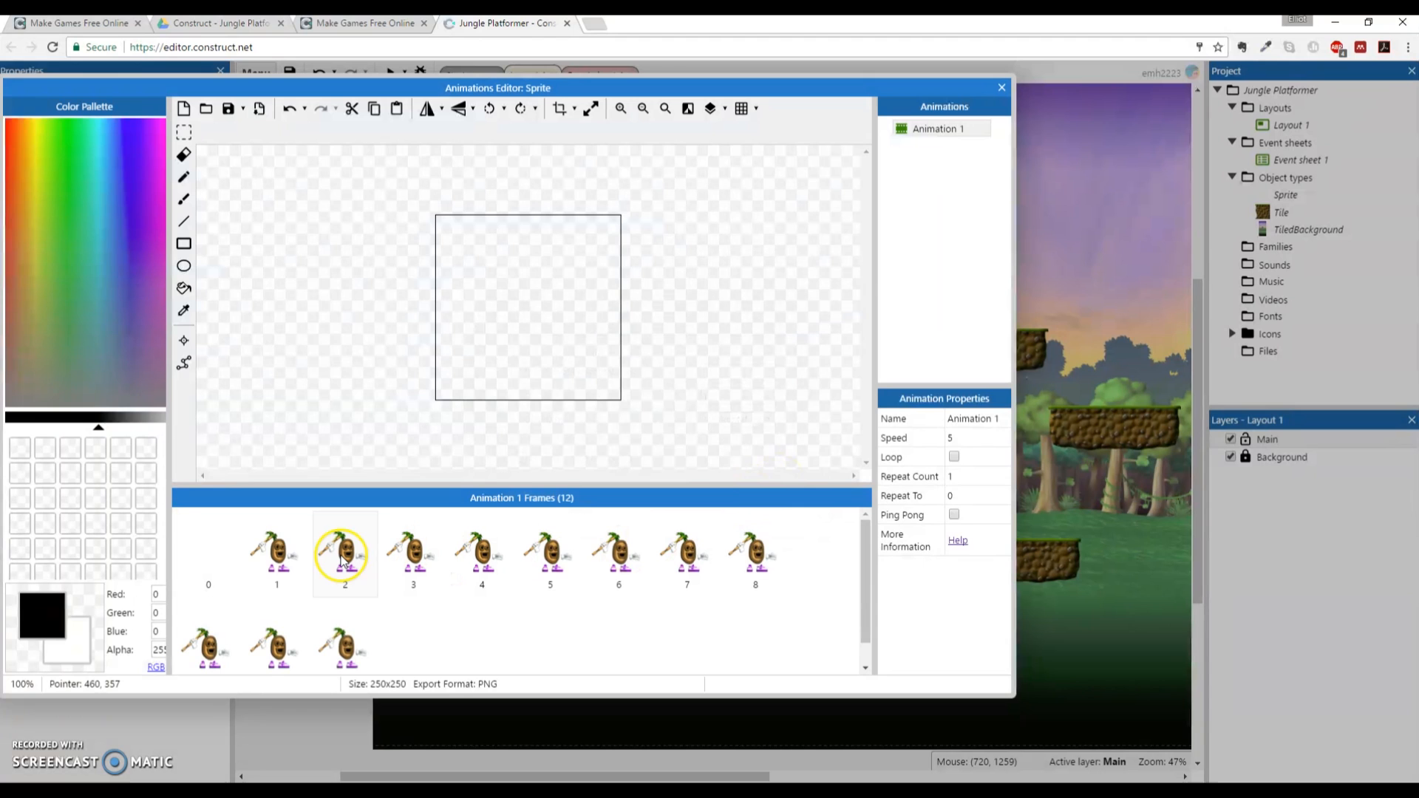
click(212, 547)
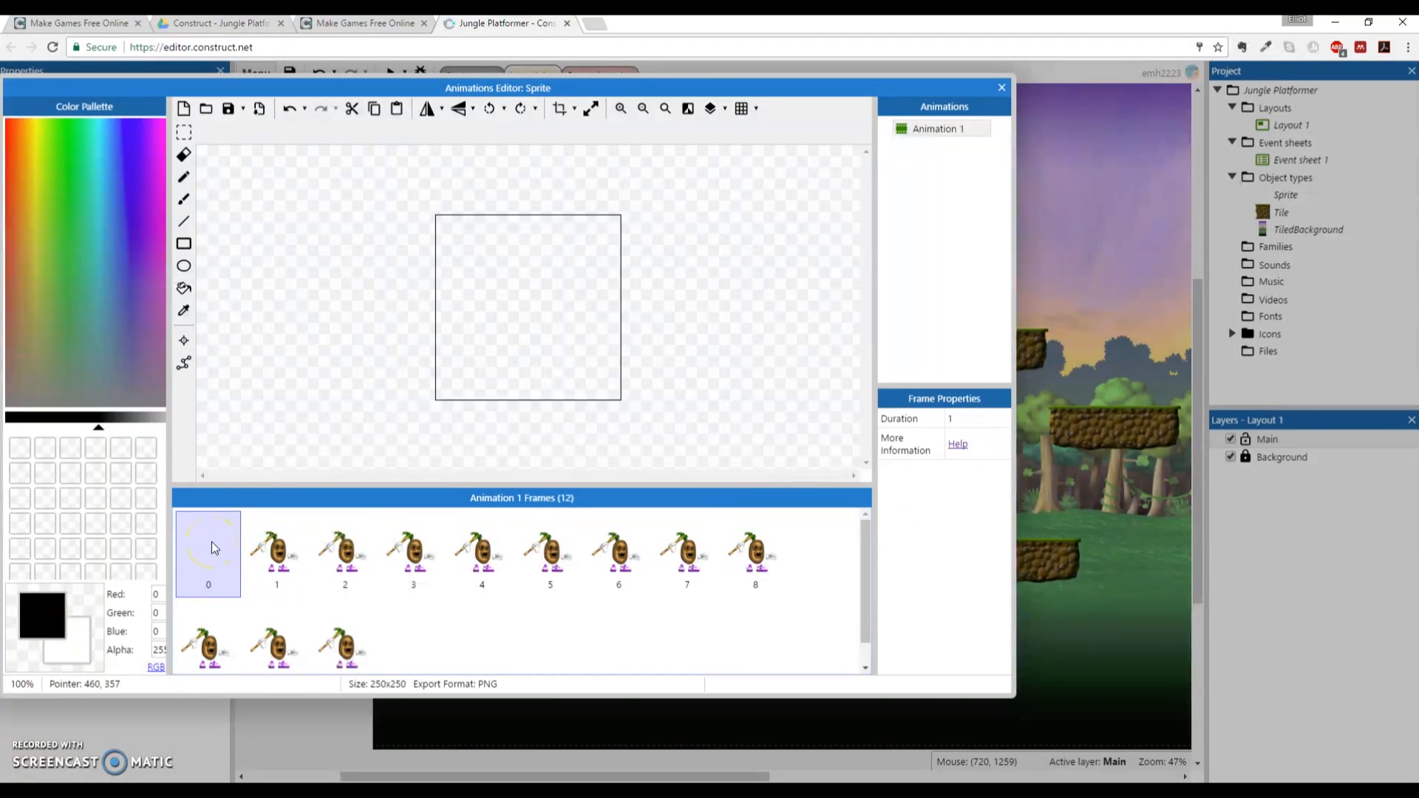
key(Delete)
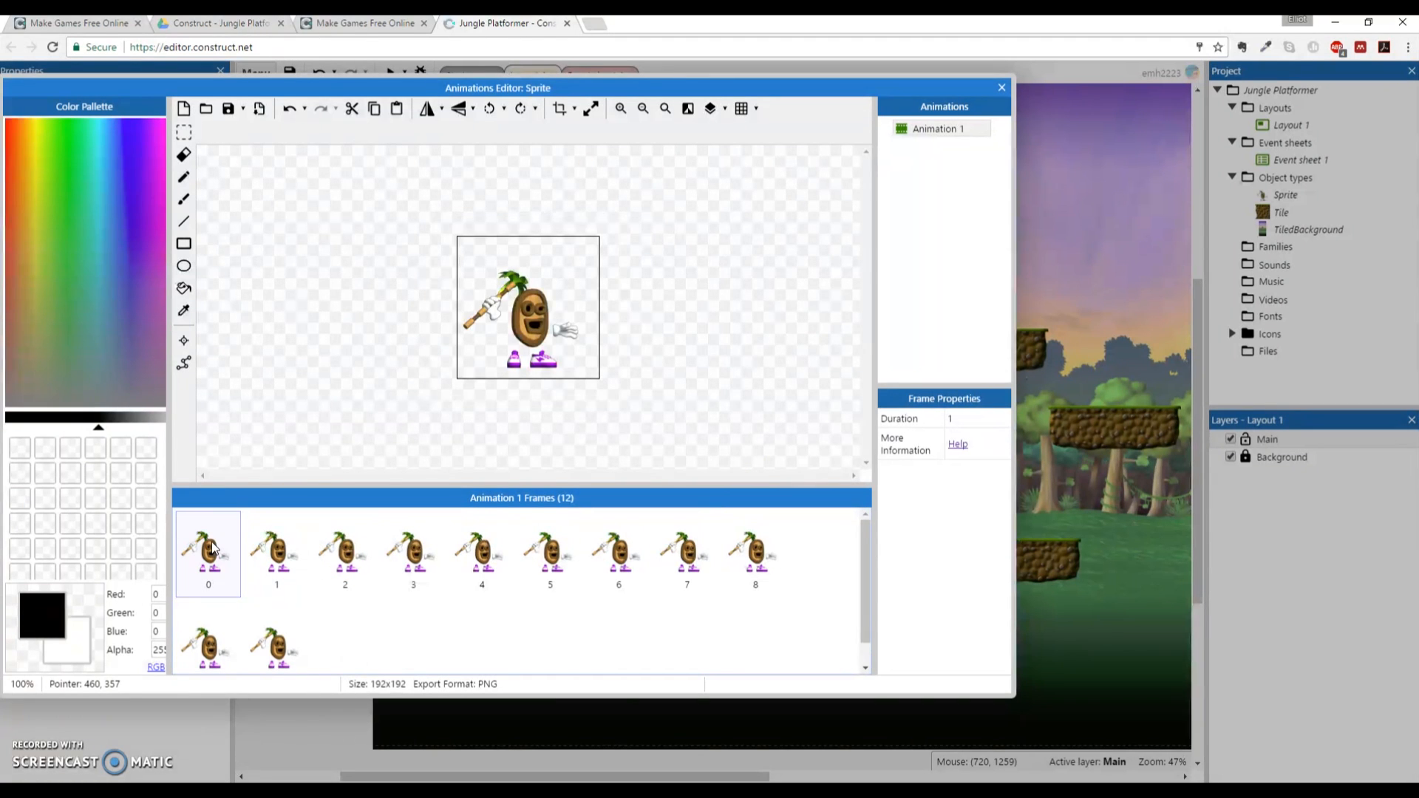
Crop the transparent edges from all frames of Animation 1
scroll(623, 608, down, 1)
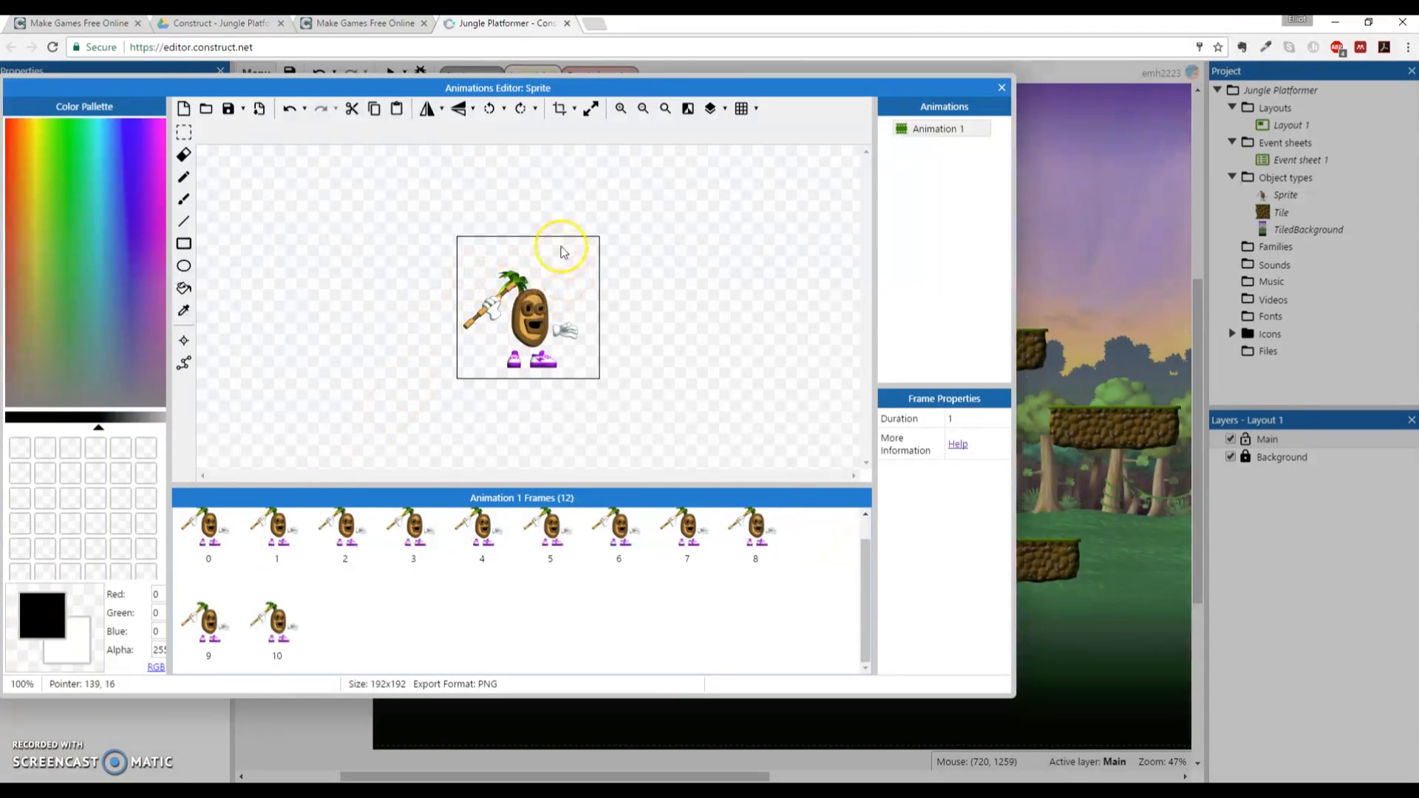
click(562, 112)
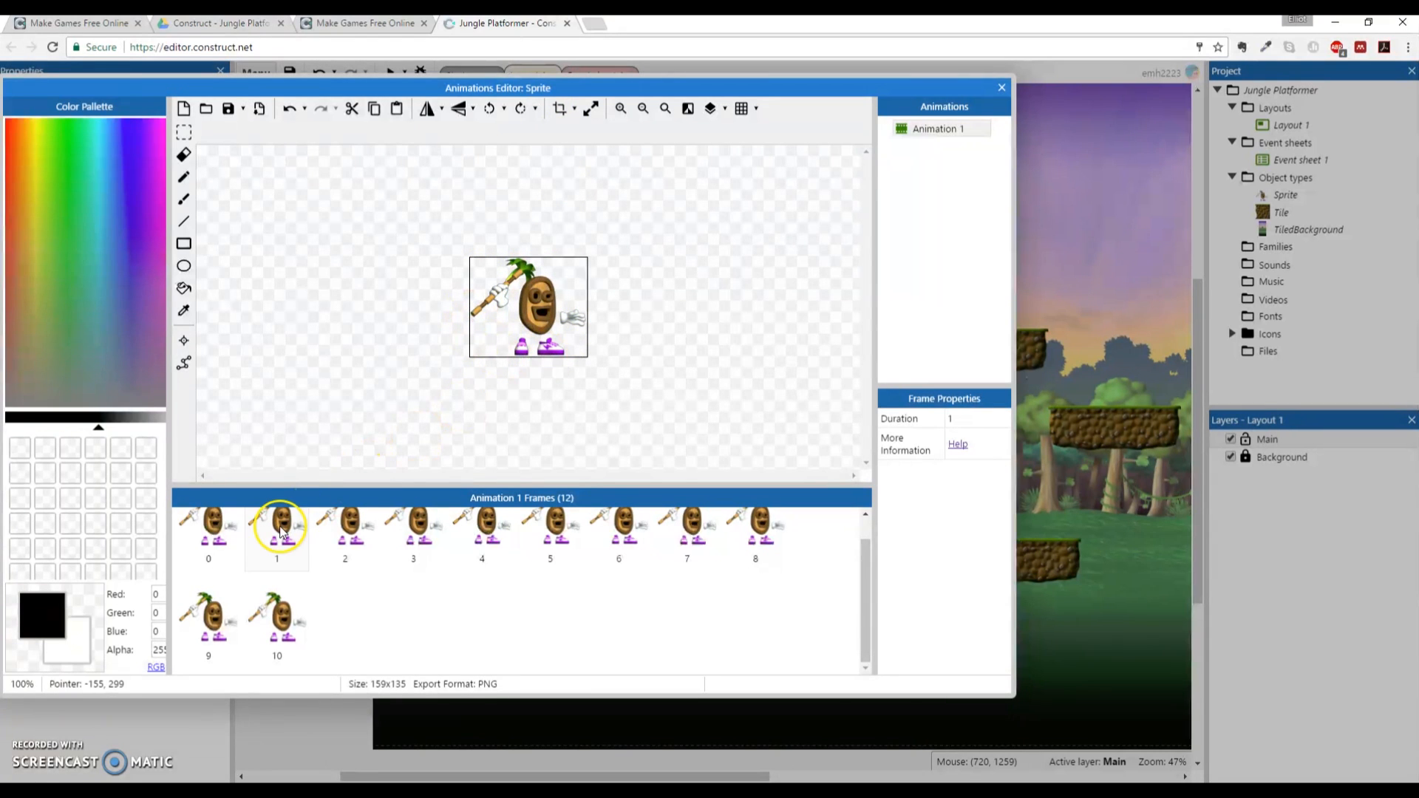
Go through frames 0 to 10 to check how each cropped image looks
click(281, 538)
click(348, 536)
click(414, 536)
click(482, 537)
click(551, 536)
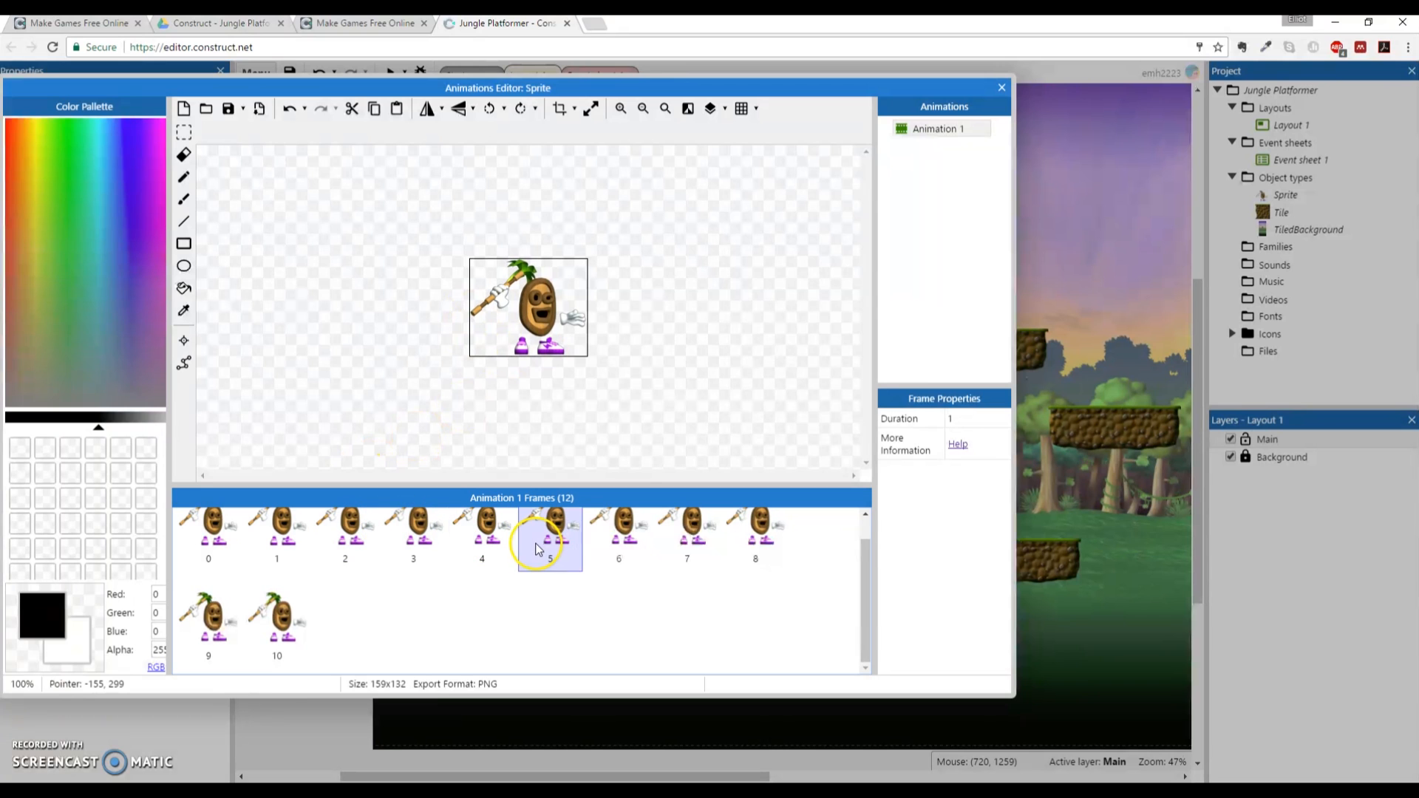
click(617, 539)
click(684, 540)
click(751, 554)
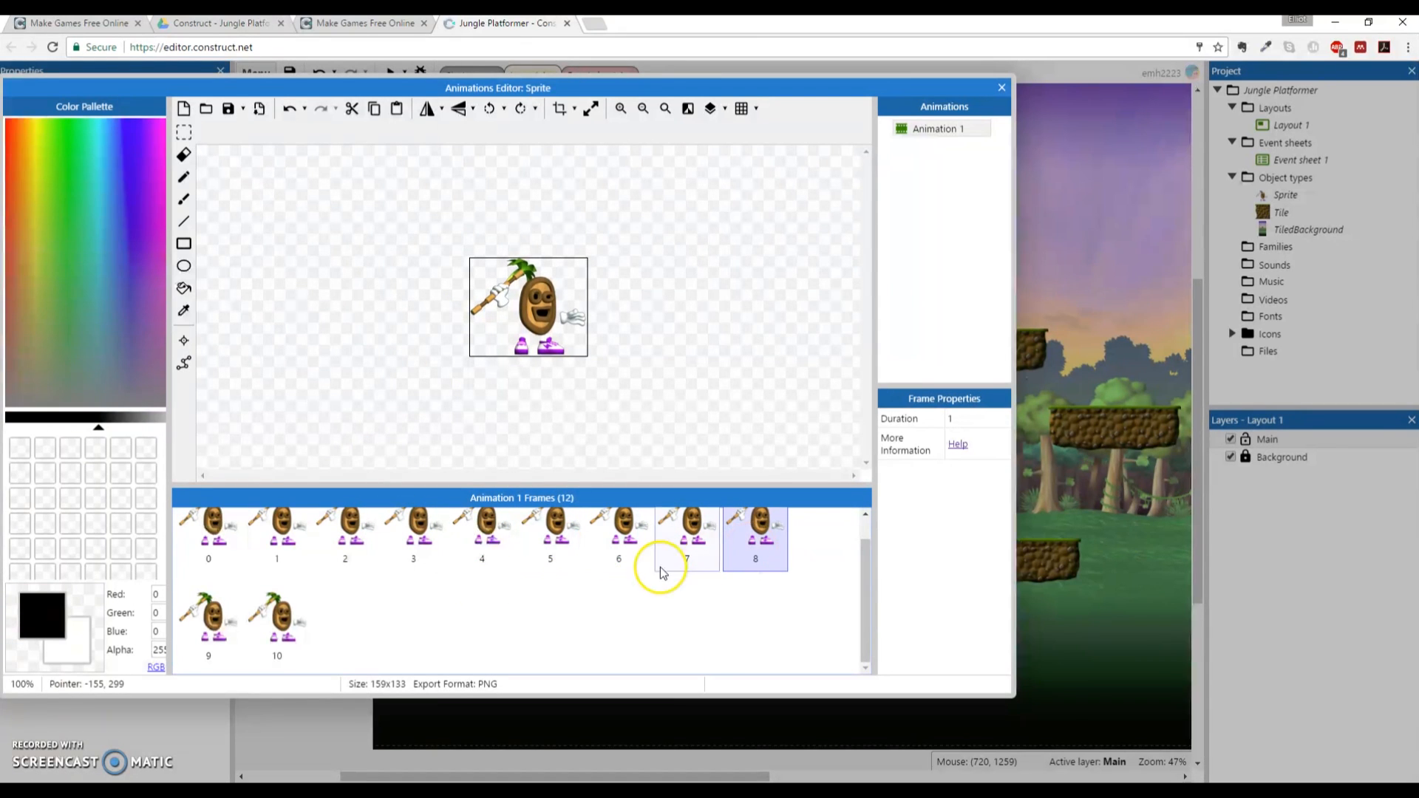
click(211, 647)
click(288, 651)
click(277, 534)
click(210, 534)
click(225, 625)
click(268, 623)
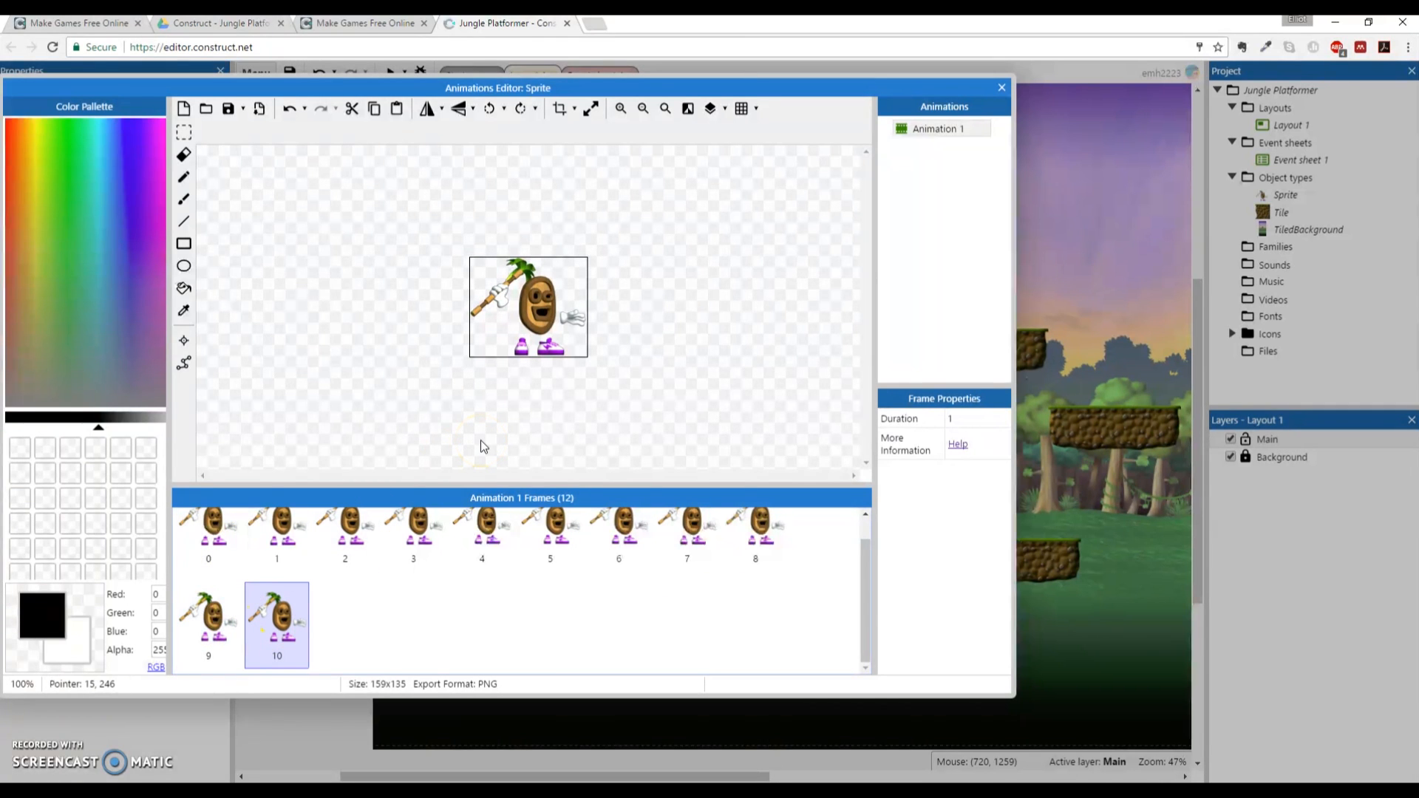
Show the image points of frame 10 and select the Origin point
click(538, 348)
click(184, 341)
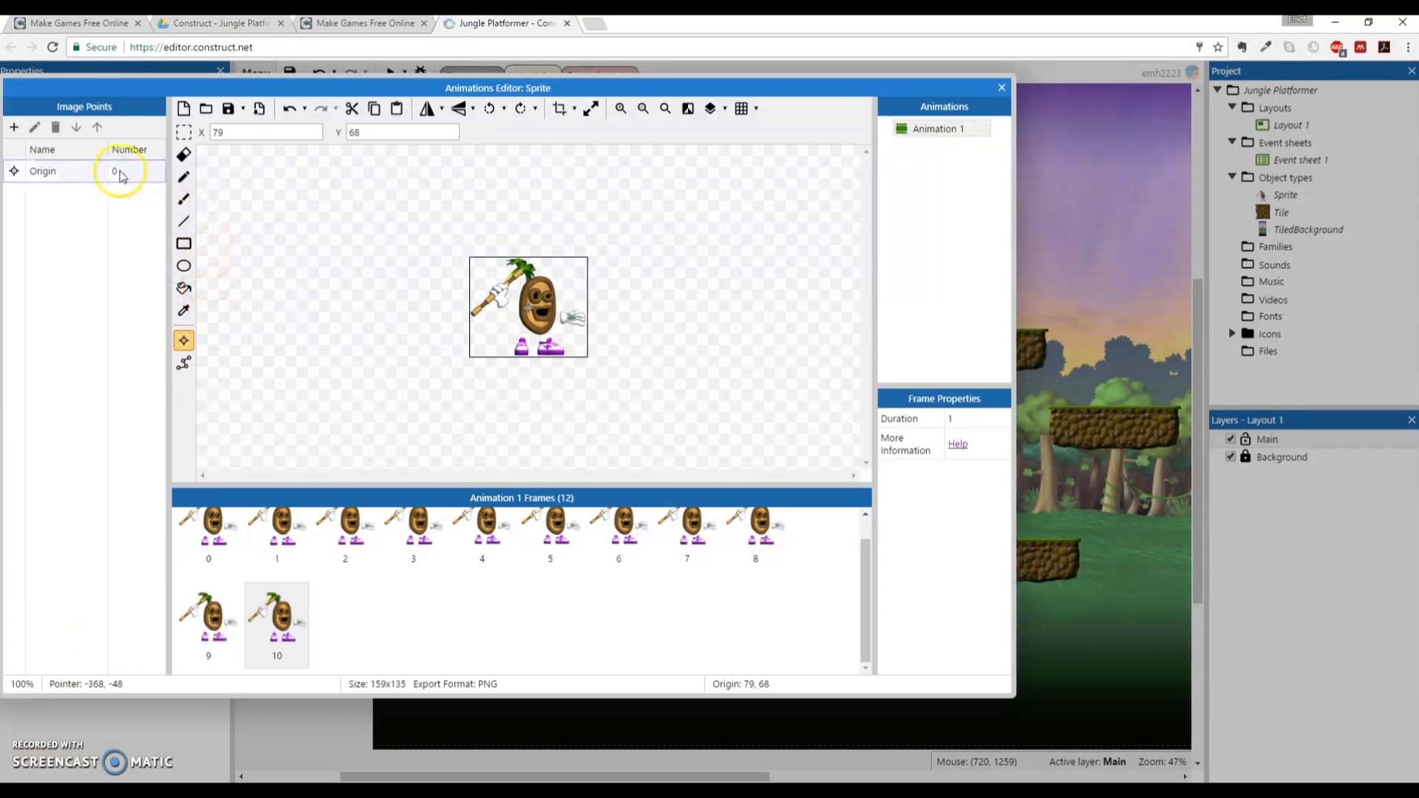
click(82, 182)
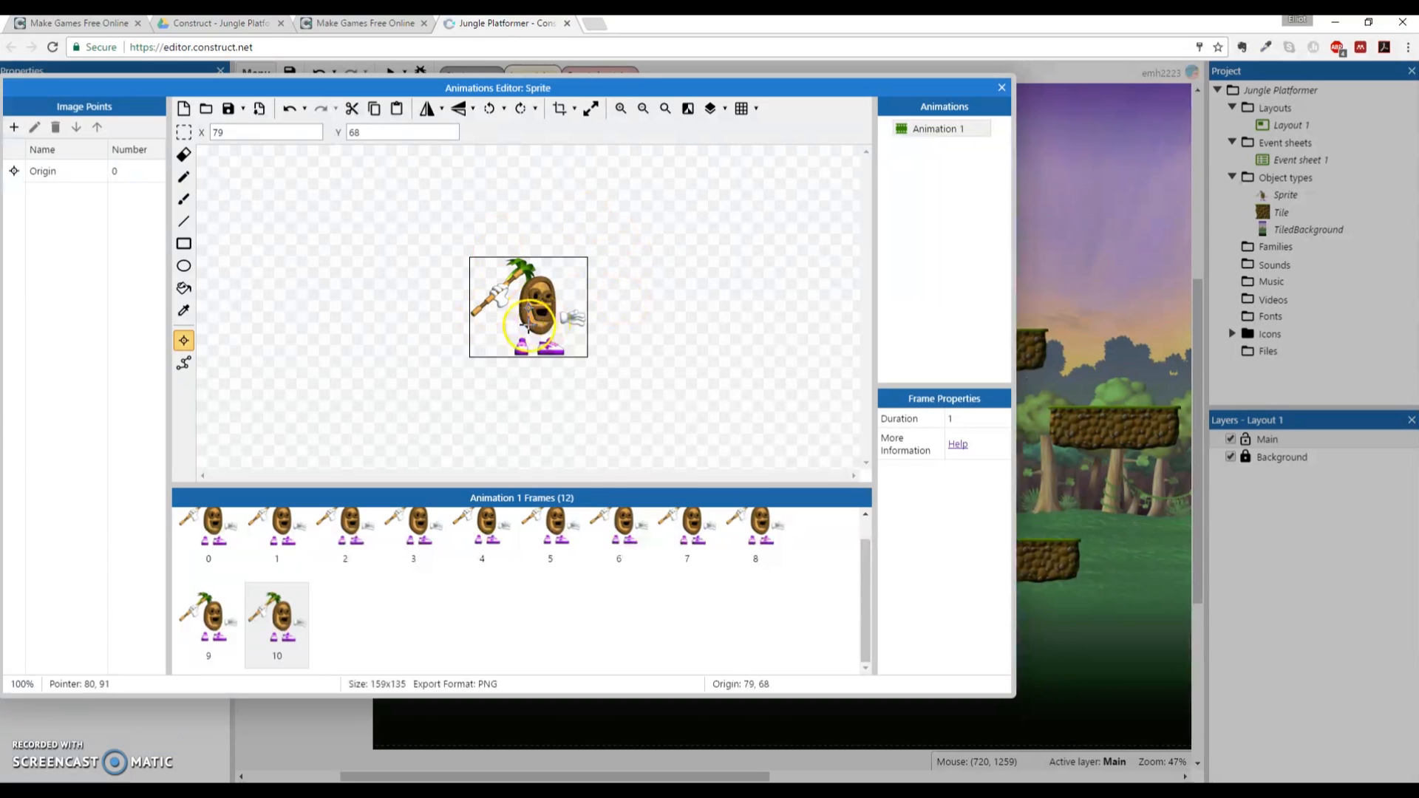
click(85, 174)
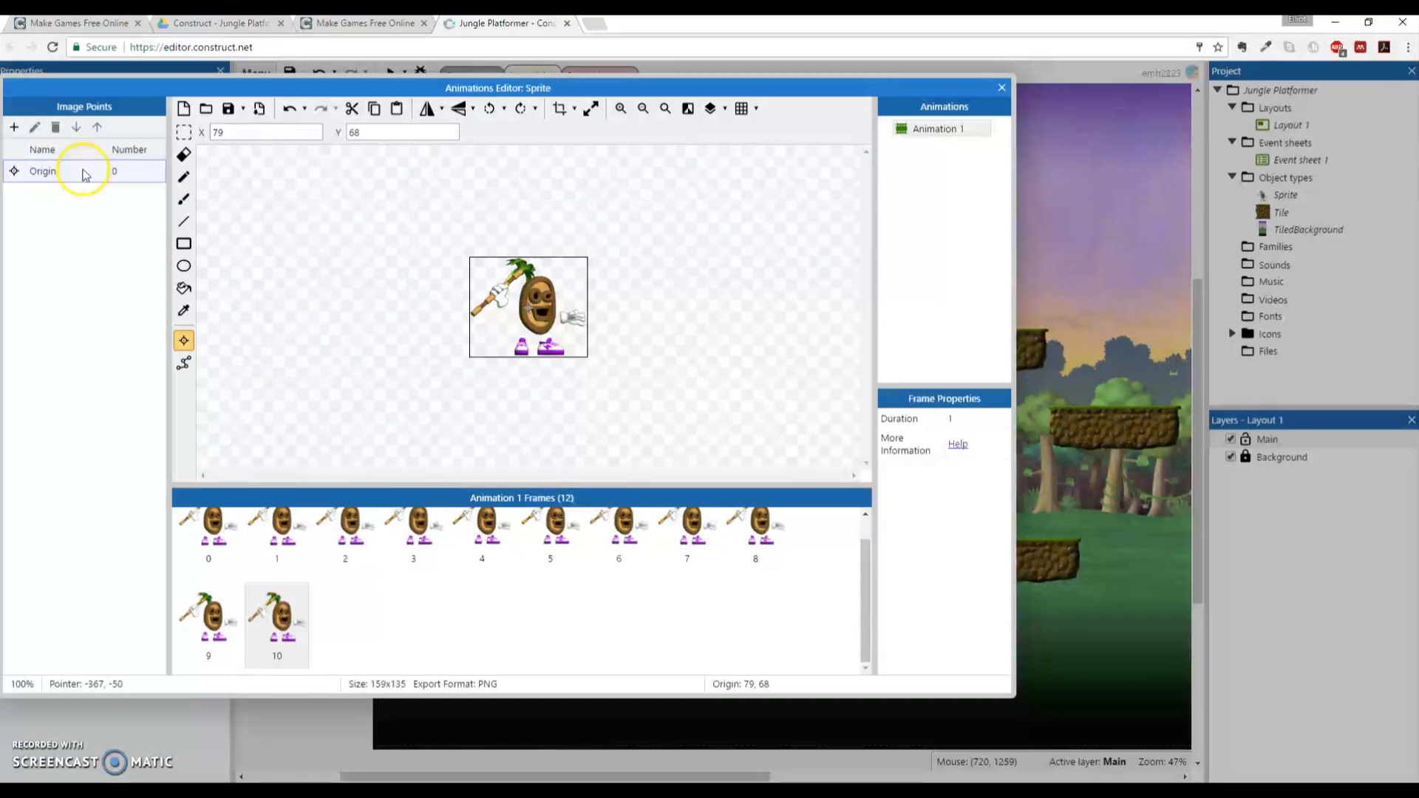
click(84, 170)
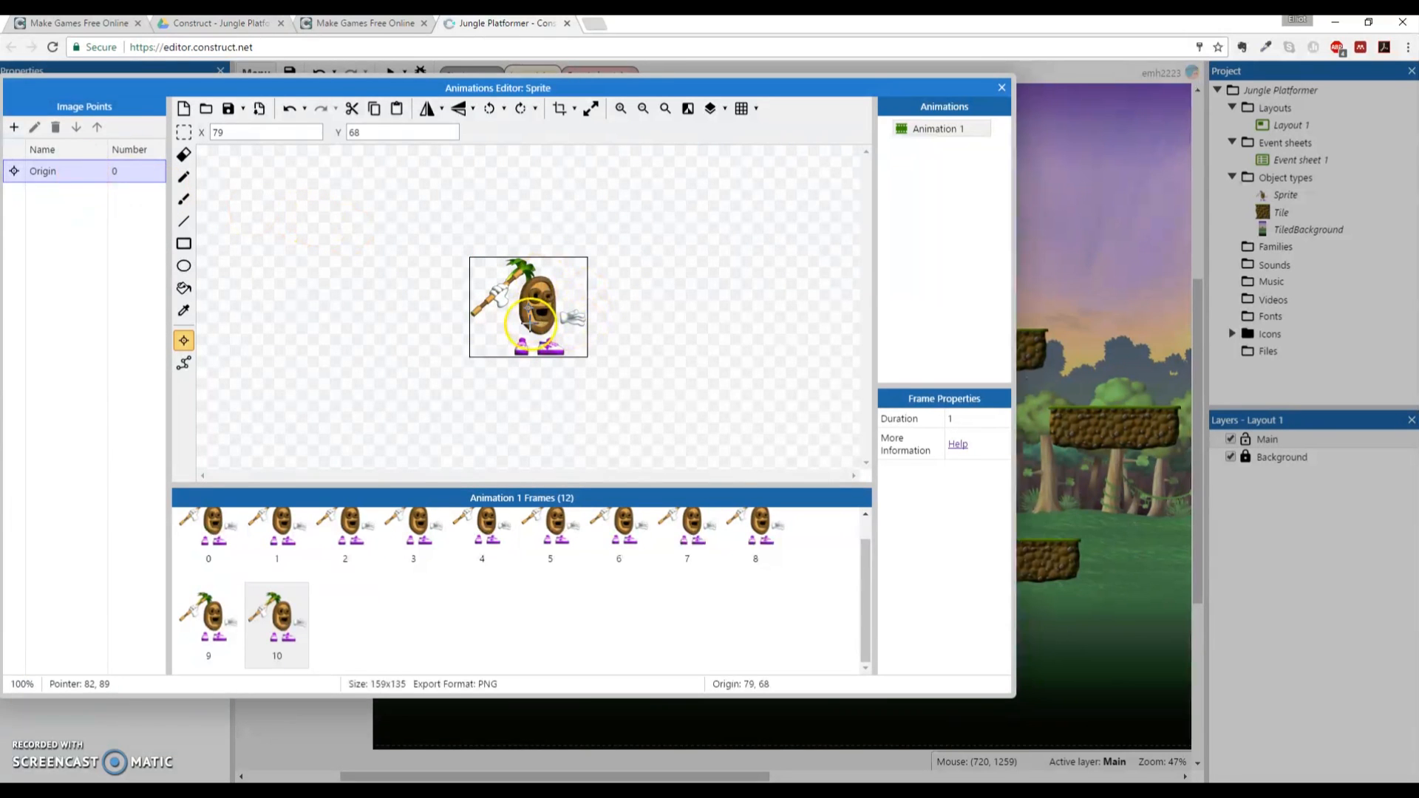
Place the Origin of frame 10 by hand between the character's feet, at about 80, 132
click(527, 351)
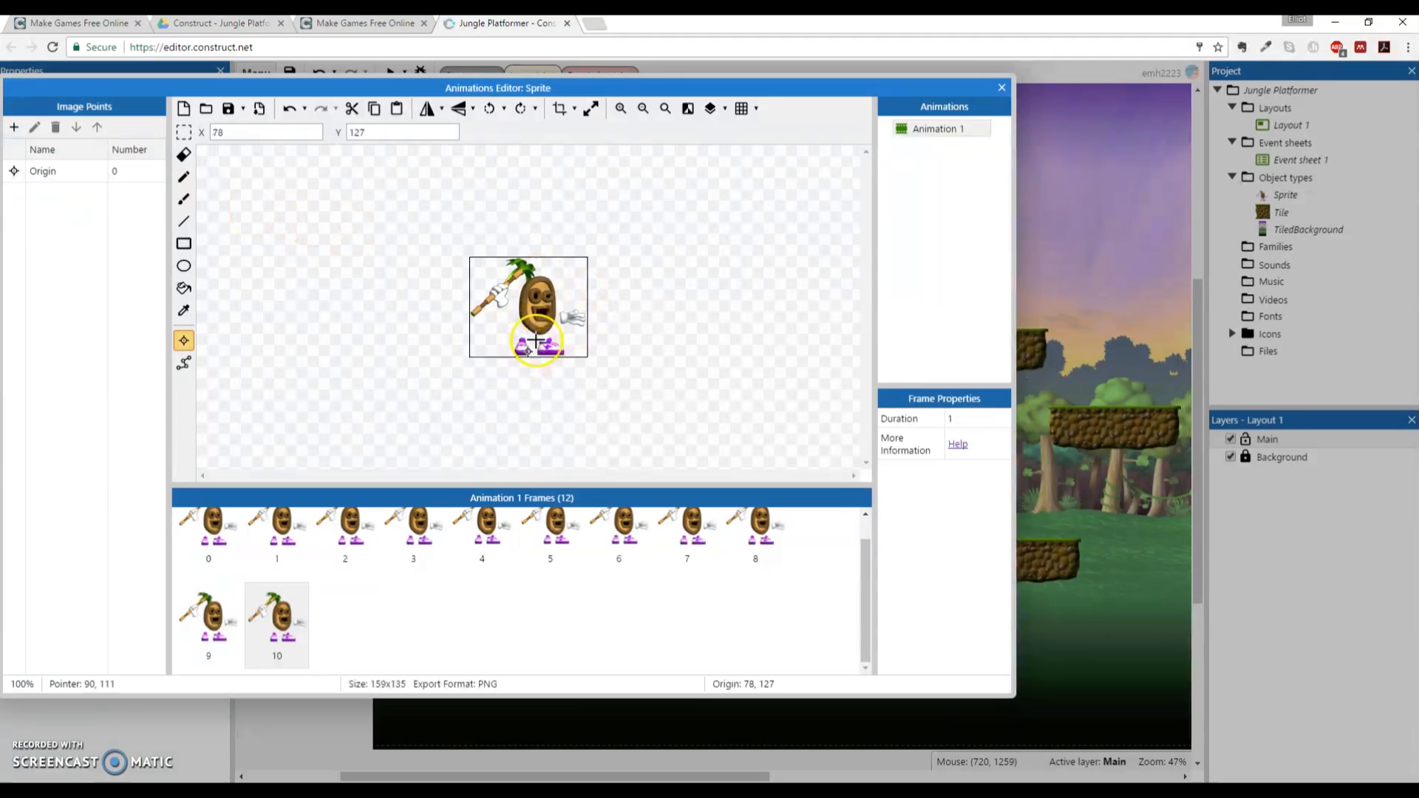
click(522, 348)
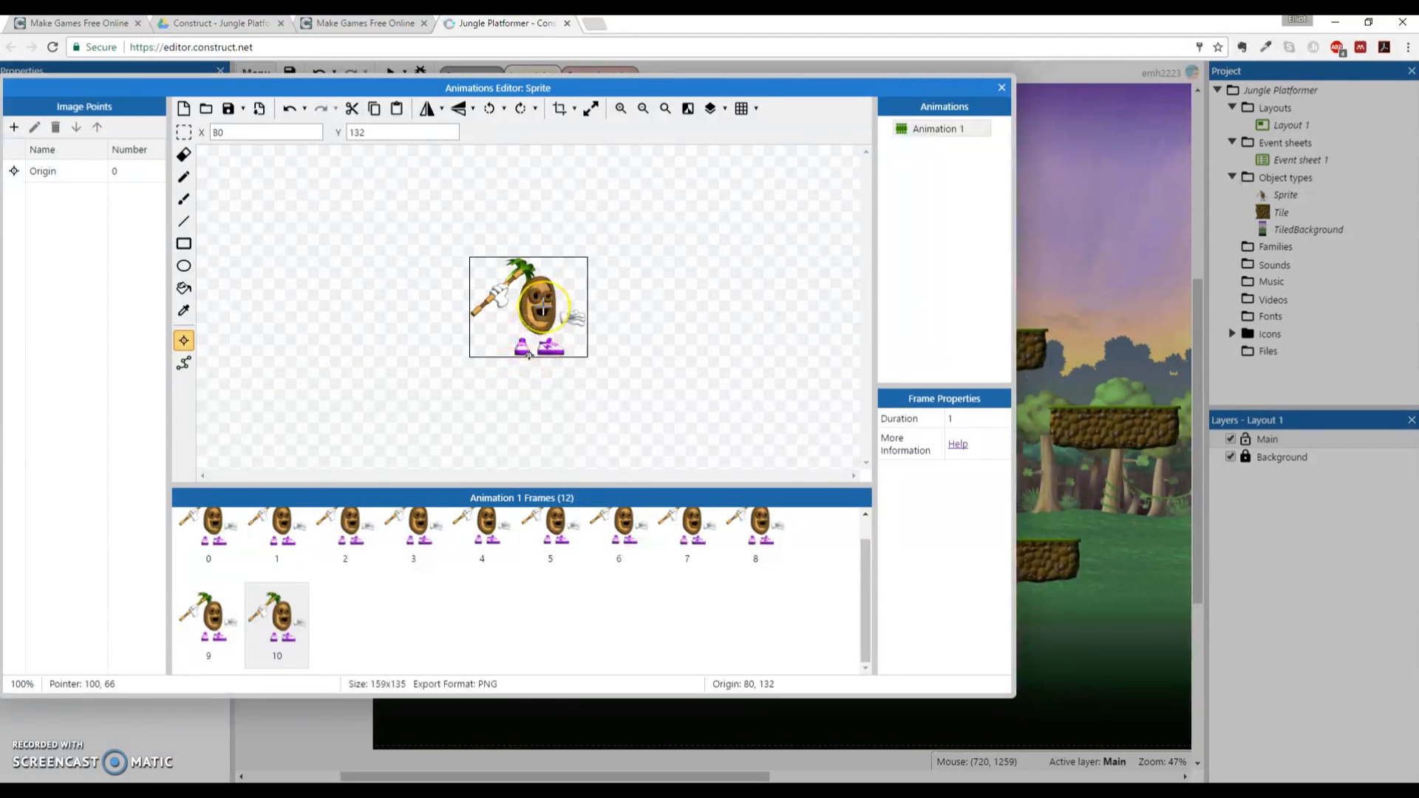
click(545, 354)
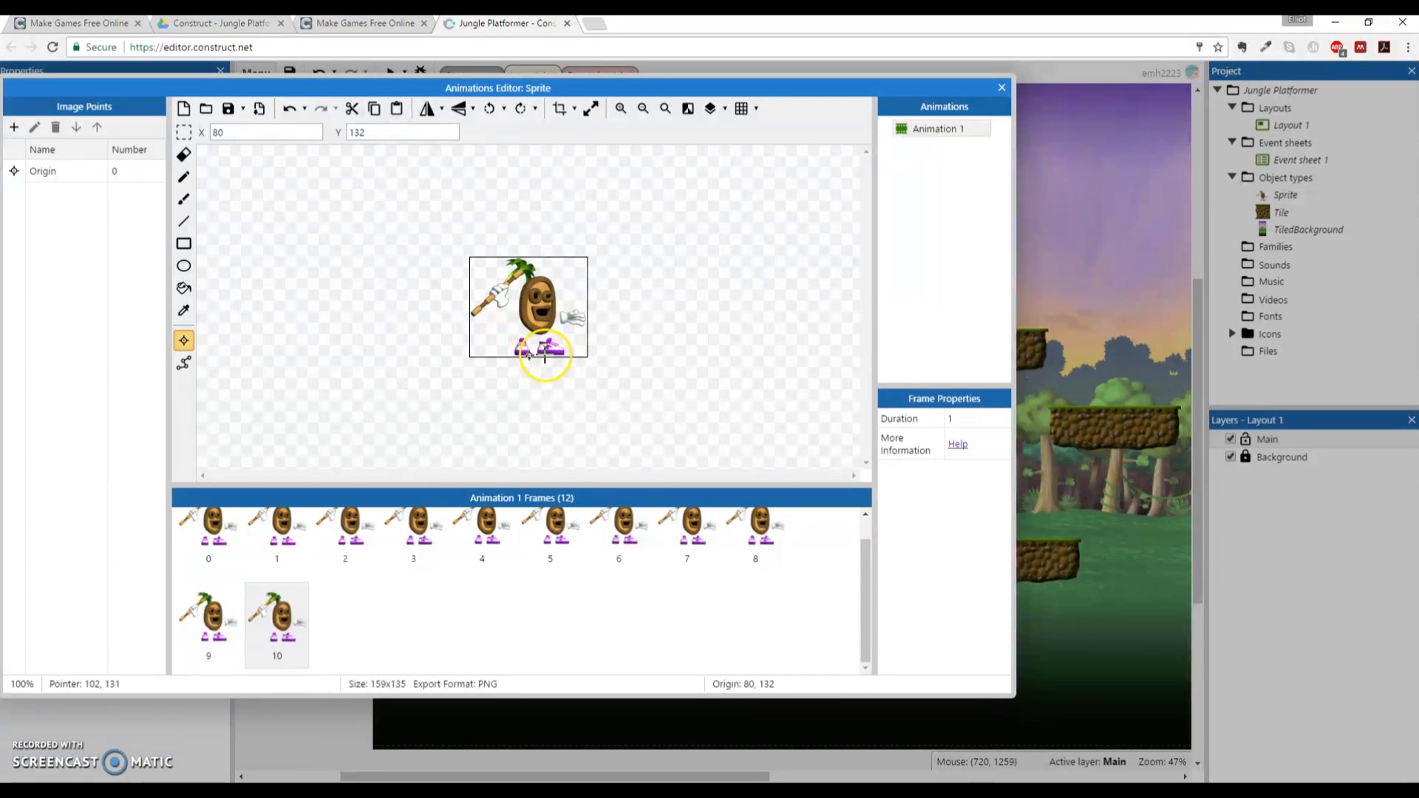
Use Quick Assign to set the Origin of frame 10 to Bottom
right_click(78, 176)
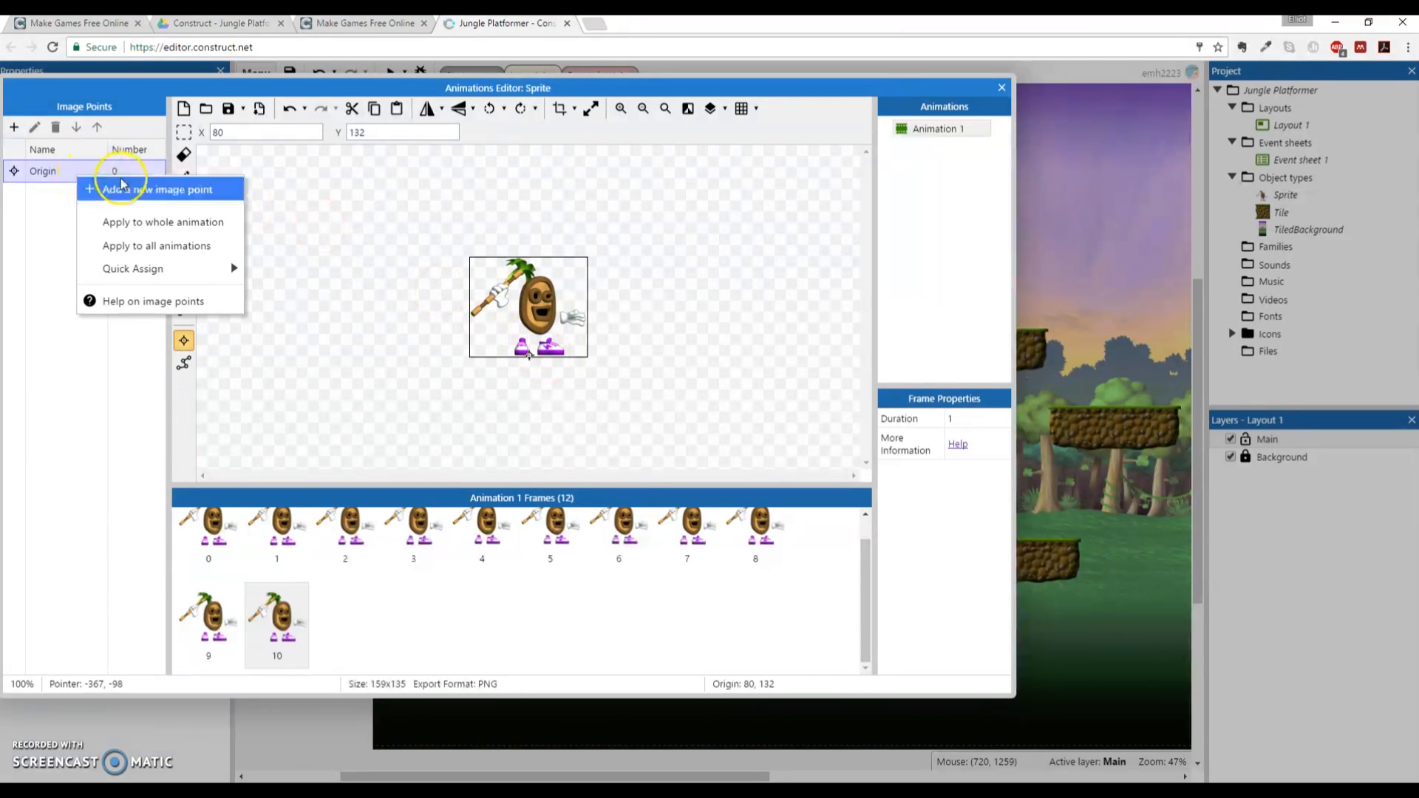
click(139, 247)
mouse_move(141, 268)
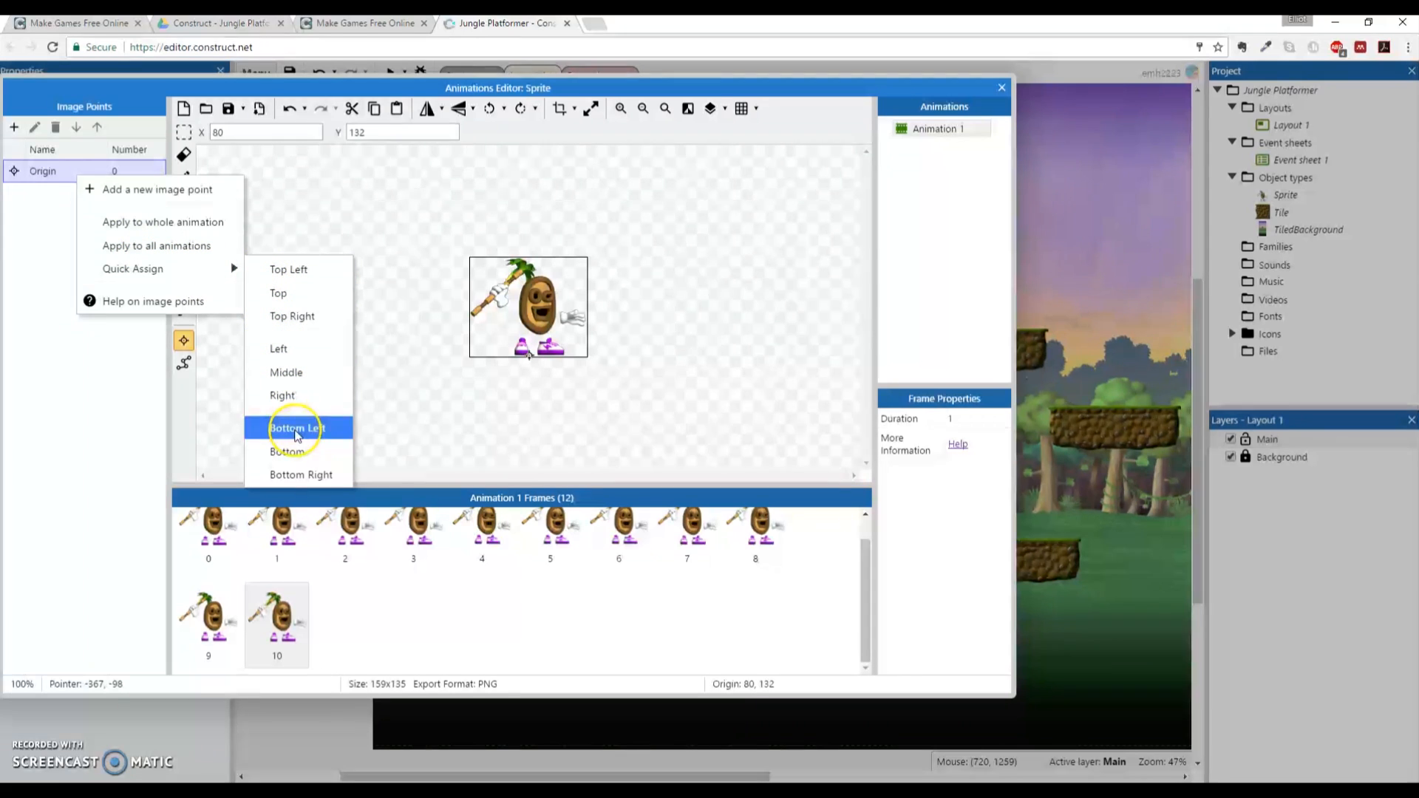
click(306, 453)
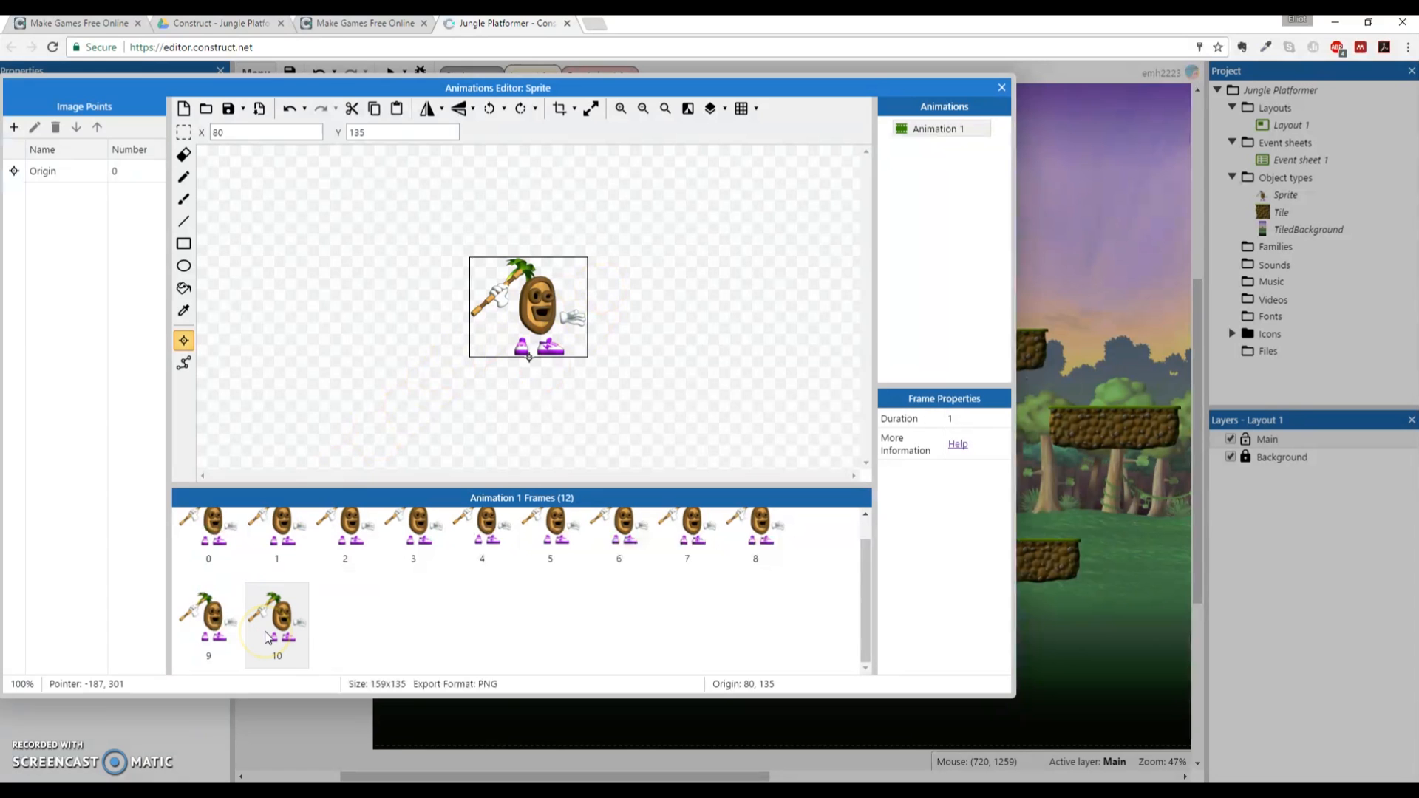
Go through the other frames of Animation 1 to compare their Origin positions with the one in frame 10
click(284, 616)
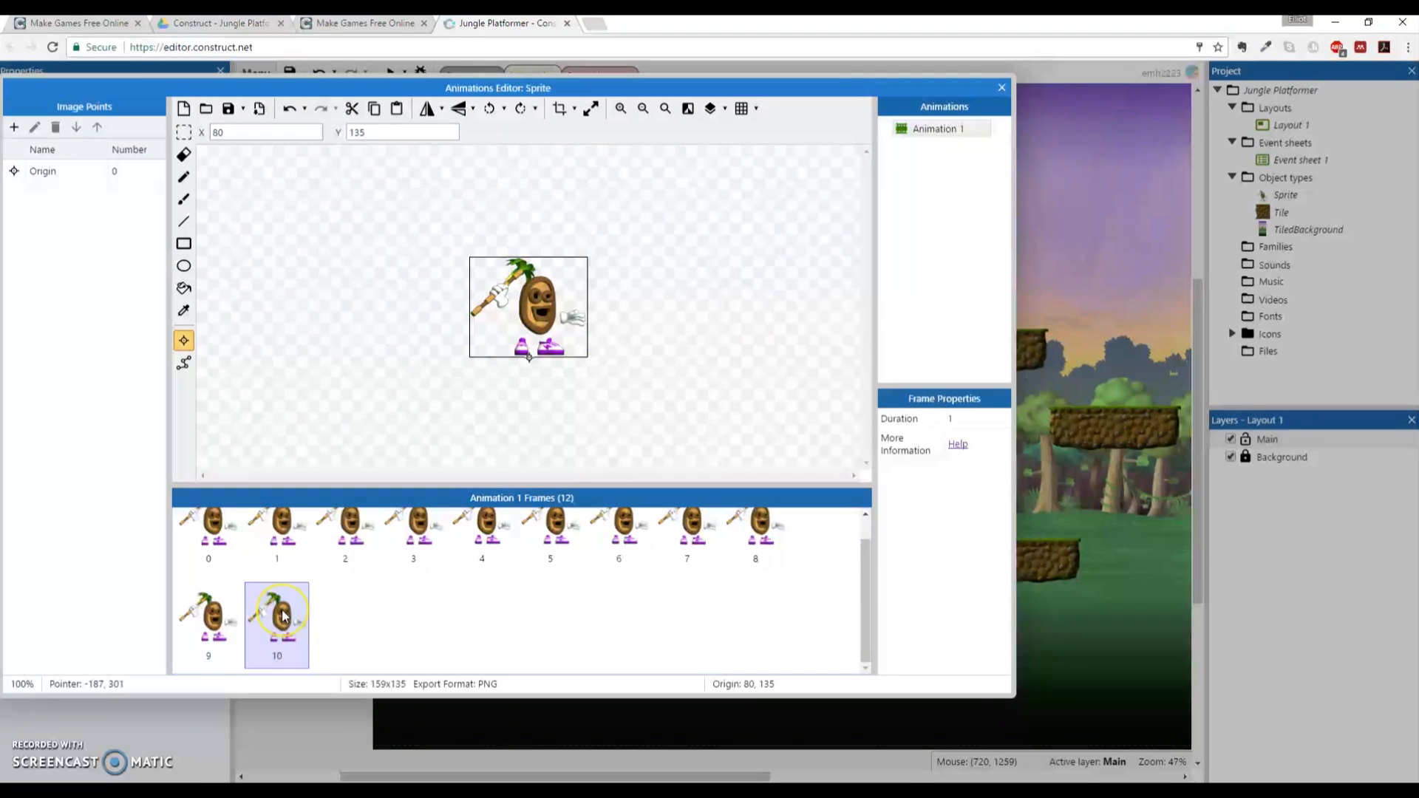
click(221, 554)
click(279, 545)
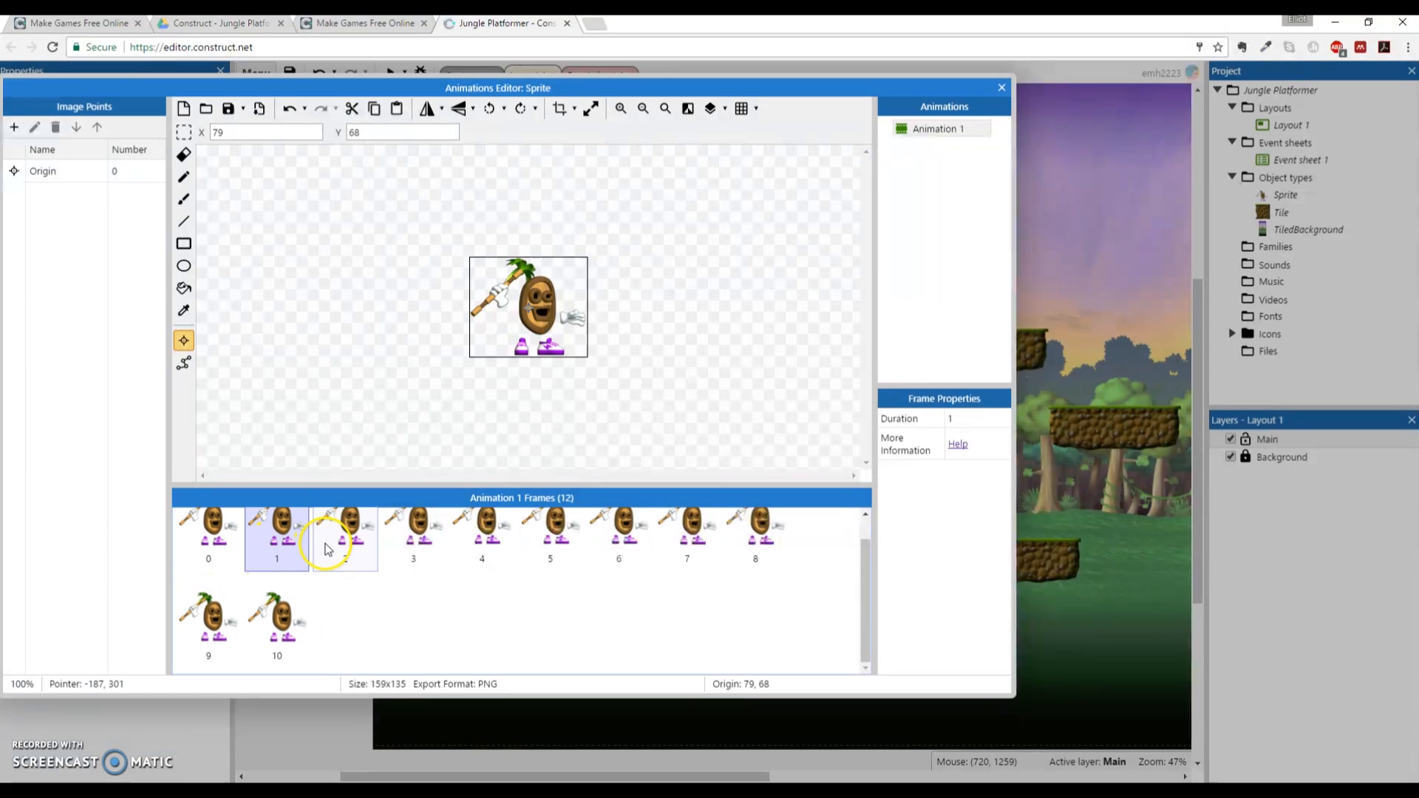
click(328, 549)
click(414, 546)
click(491, 547)
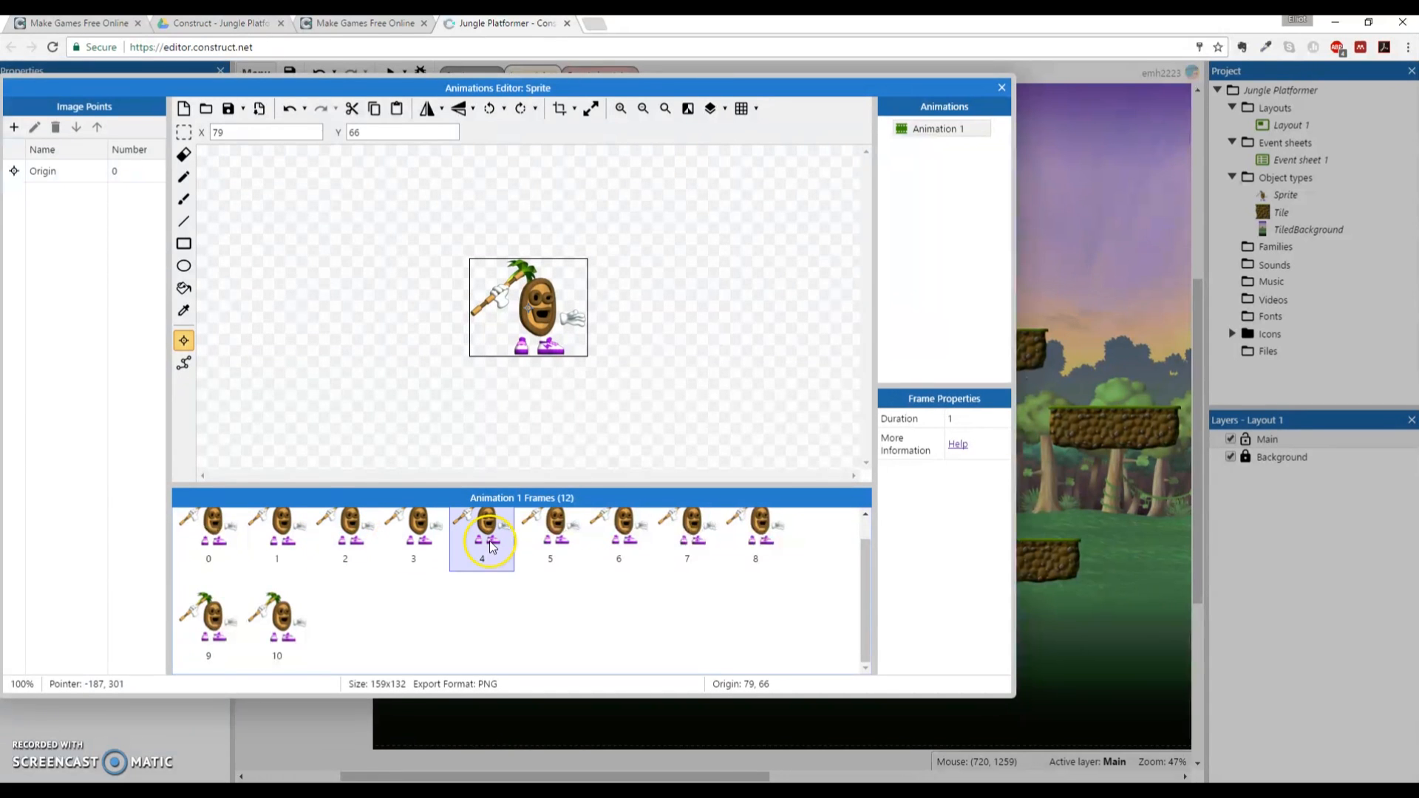
click(555, 544)
click(619, 547)
click(695, 544)
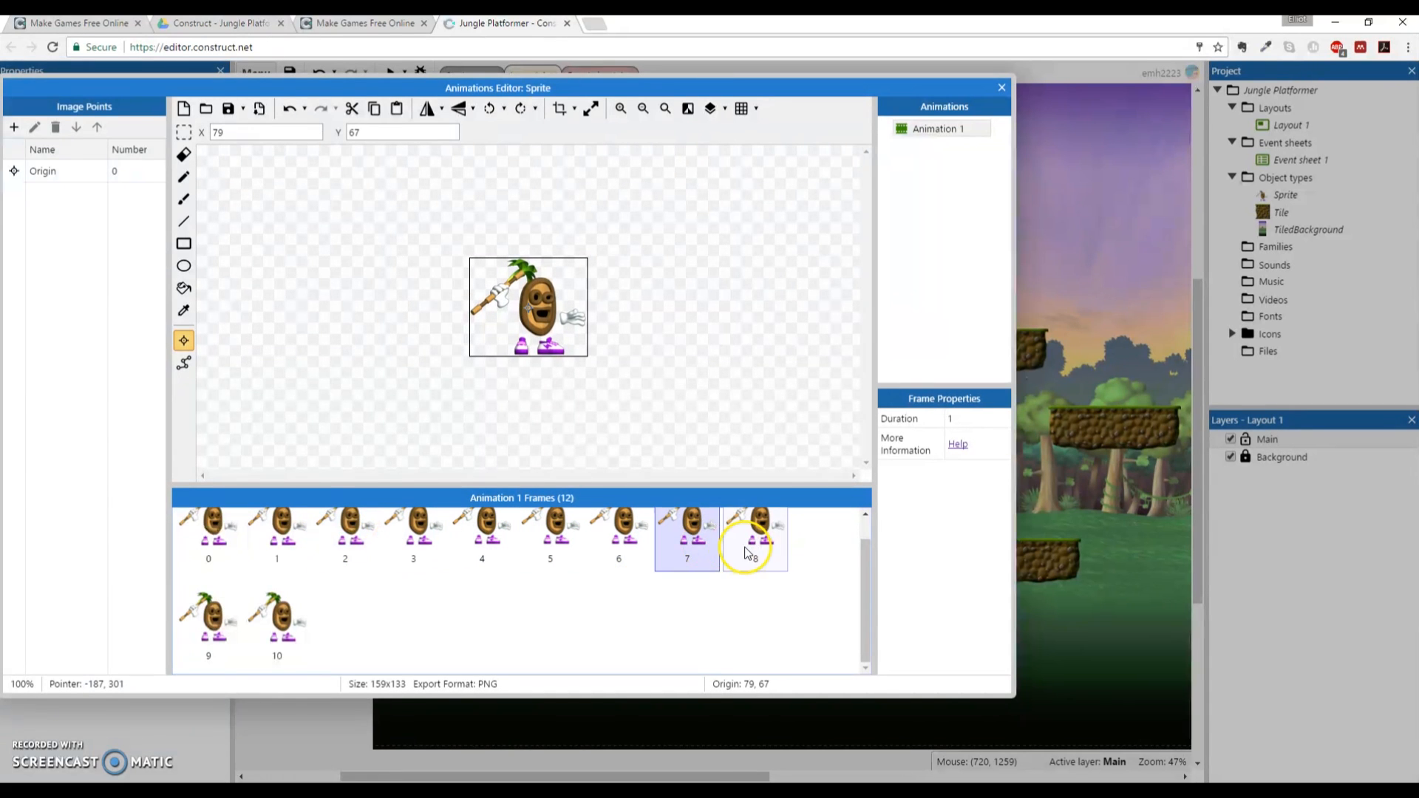
click(747, 554)
Apply the Origin image point of frame 10 to the whole animation
click(286, 613)
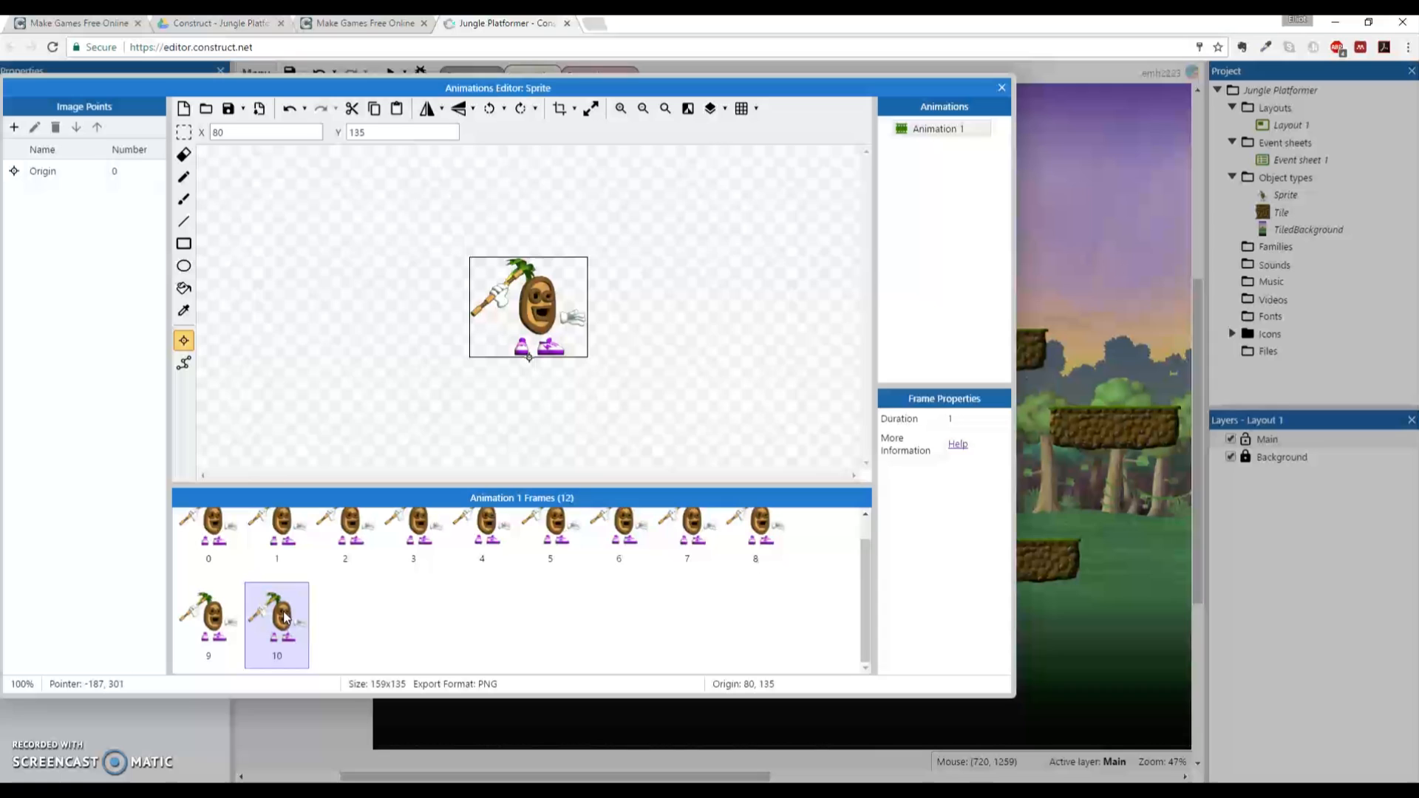
click(319, 578)
click(79, 167)
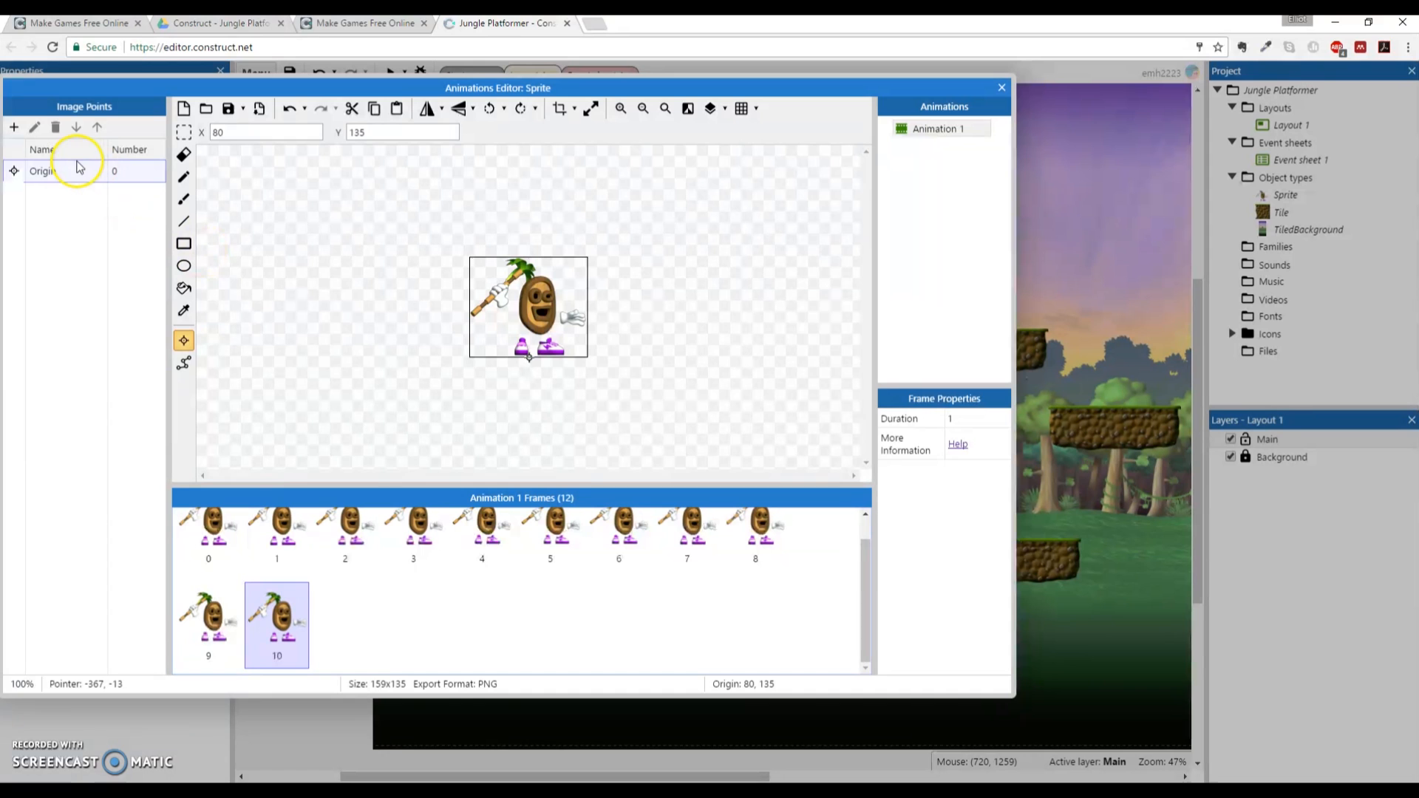
right_click(67, 176)
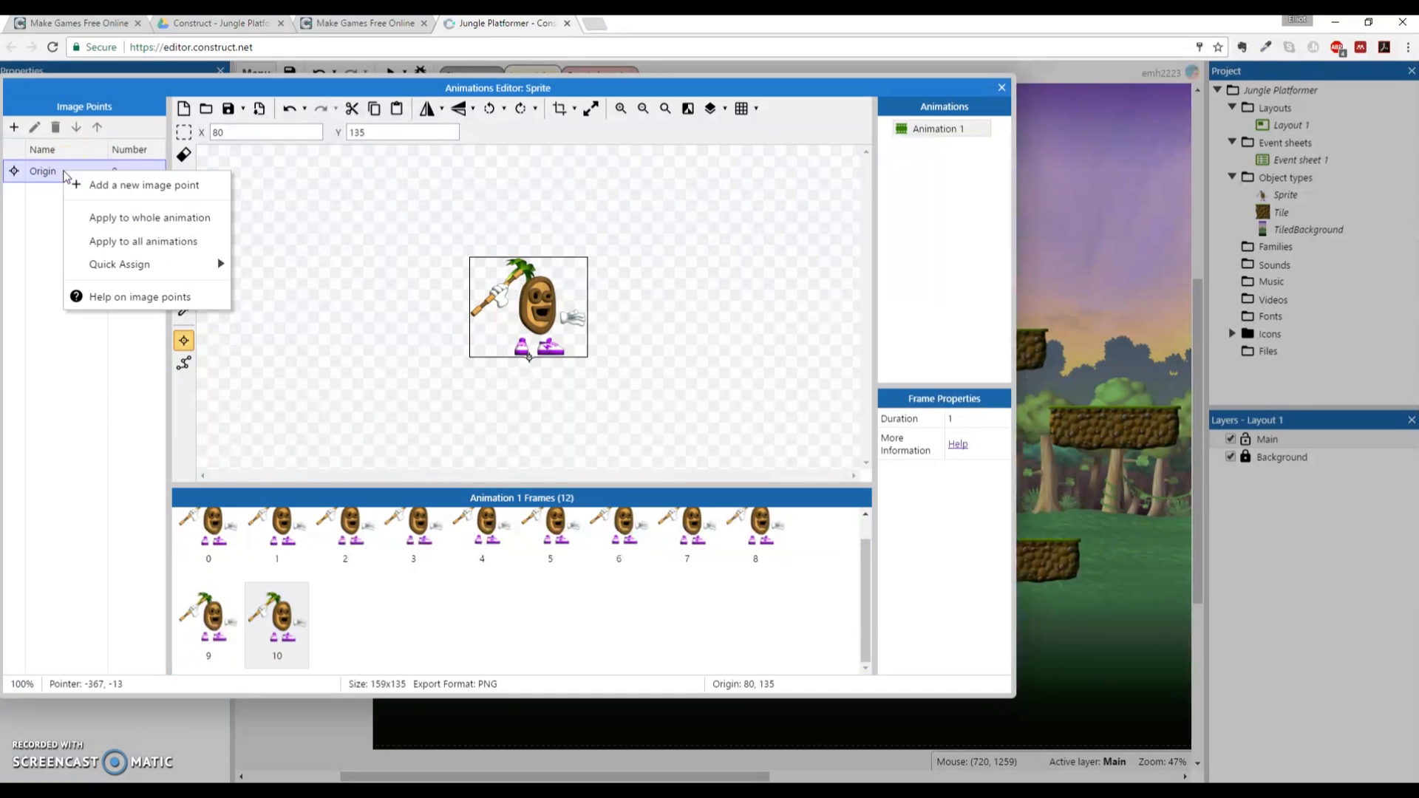
click(135, 217)
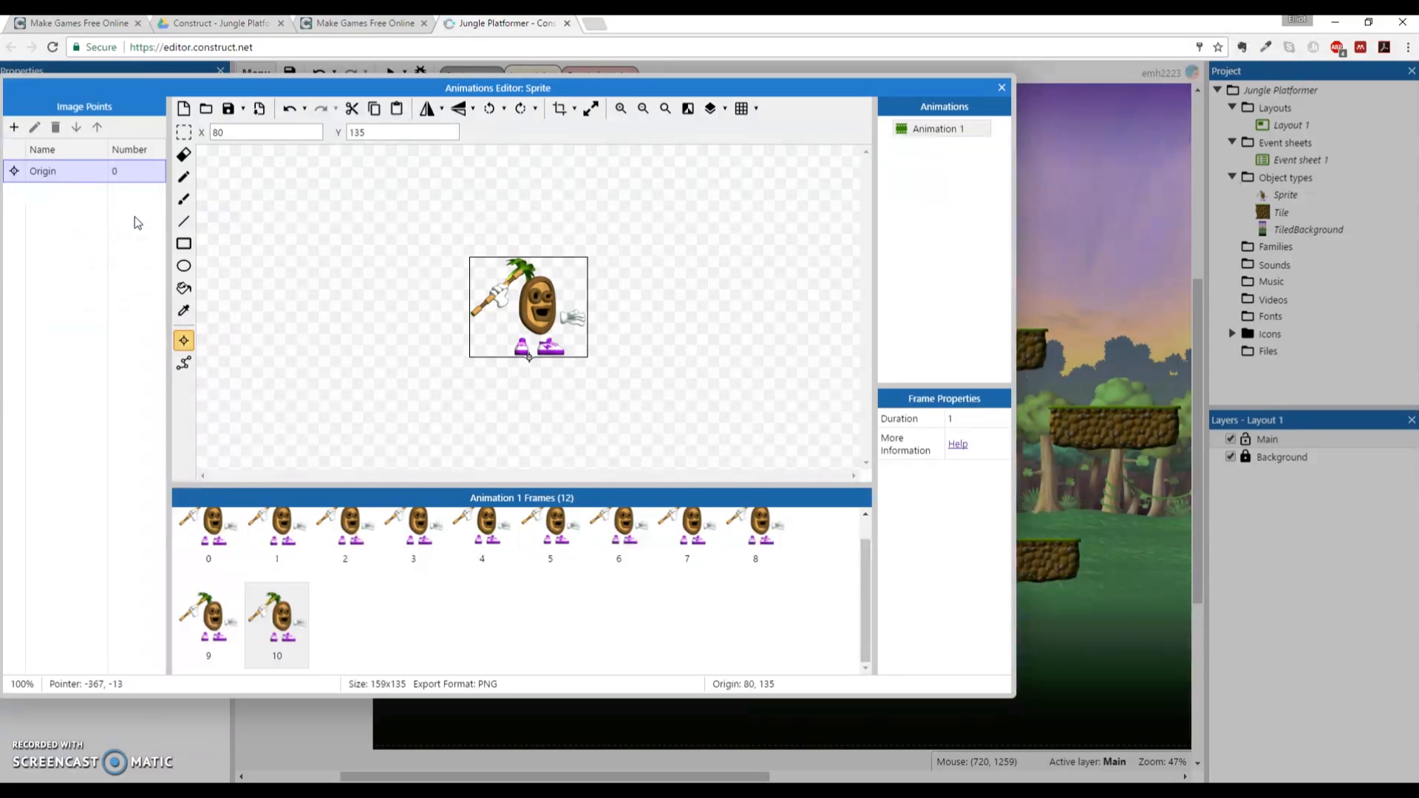
Check the Origin position in frame 9 and in frames 0 to 8 of the animation
click(223, 618)
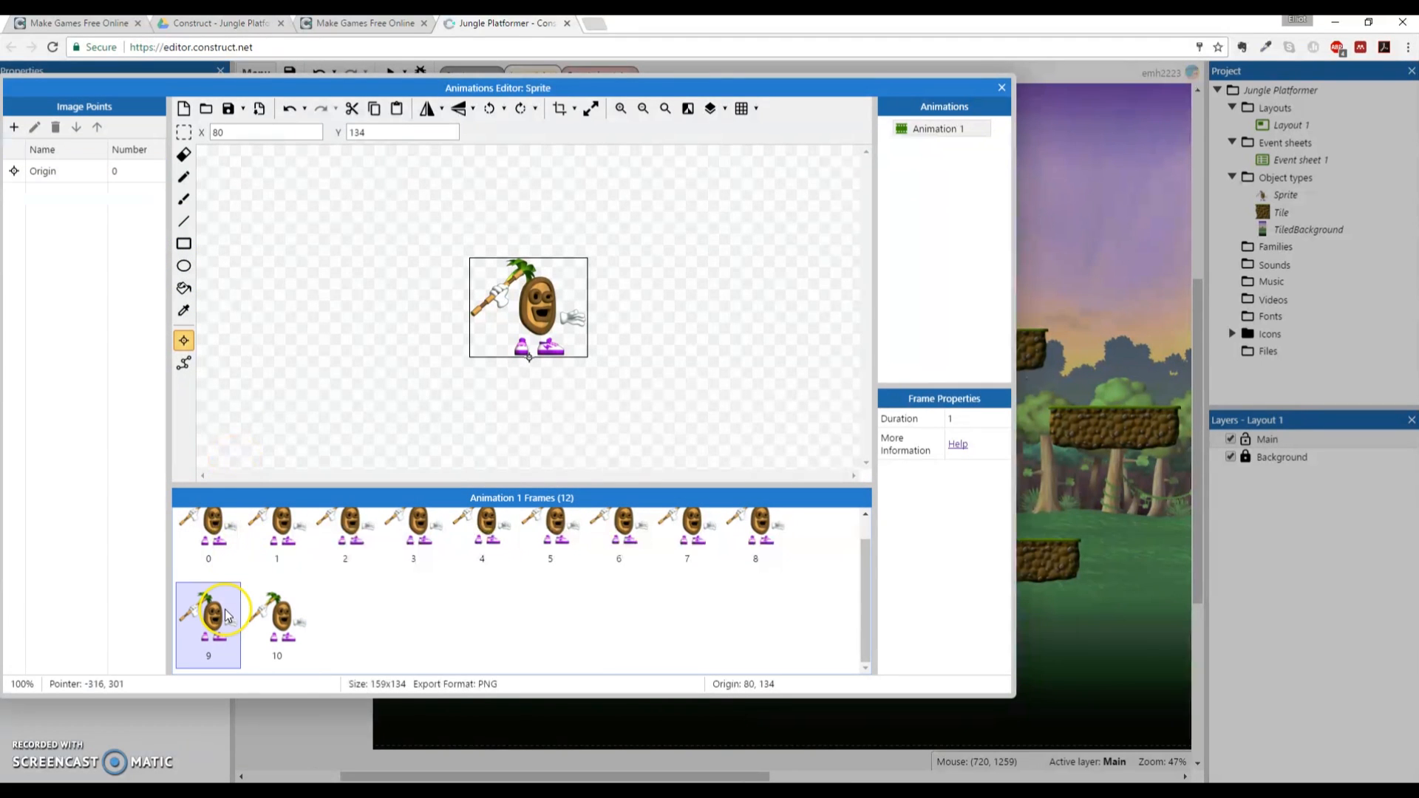
click(221, 548)
click(293, 545)
click(357, 538)
click(411, 543)
click(477, 547)
click(547, 545)
click(600, 546)
click(688, 540)
click(736, 541)
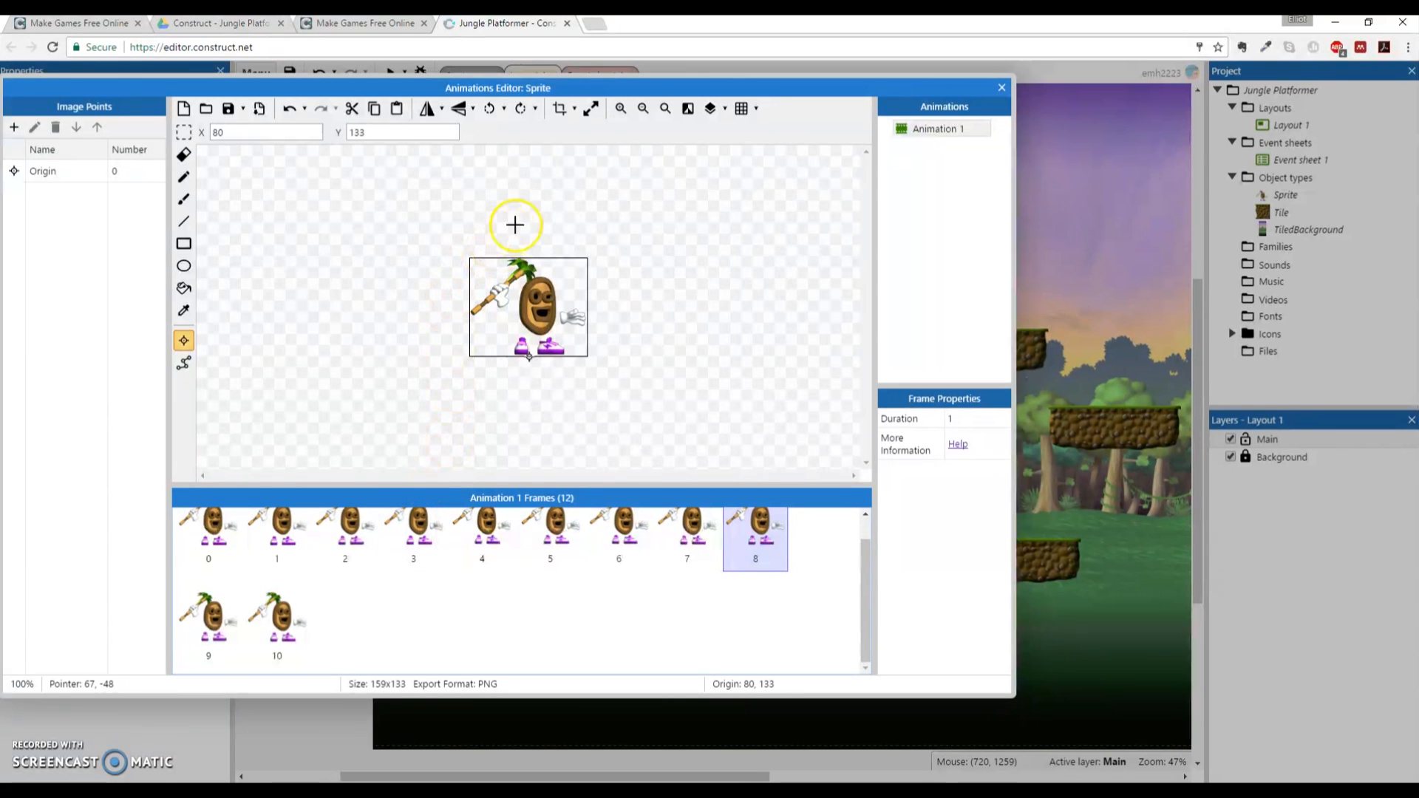
Close the animations editor and move the coconut sprite down onto the lower-left platform, at position 736, 1344
click(1002, 87)
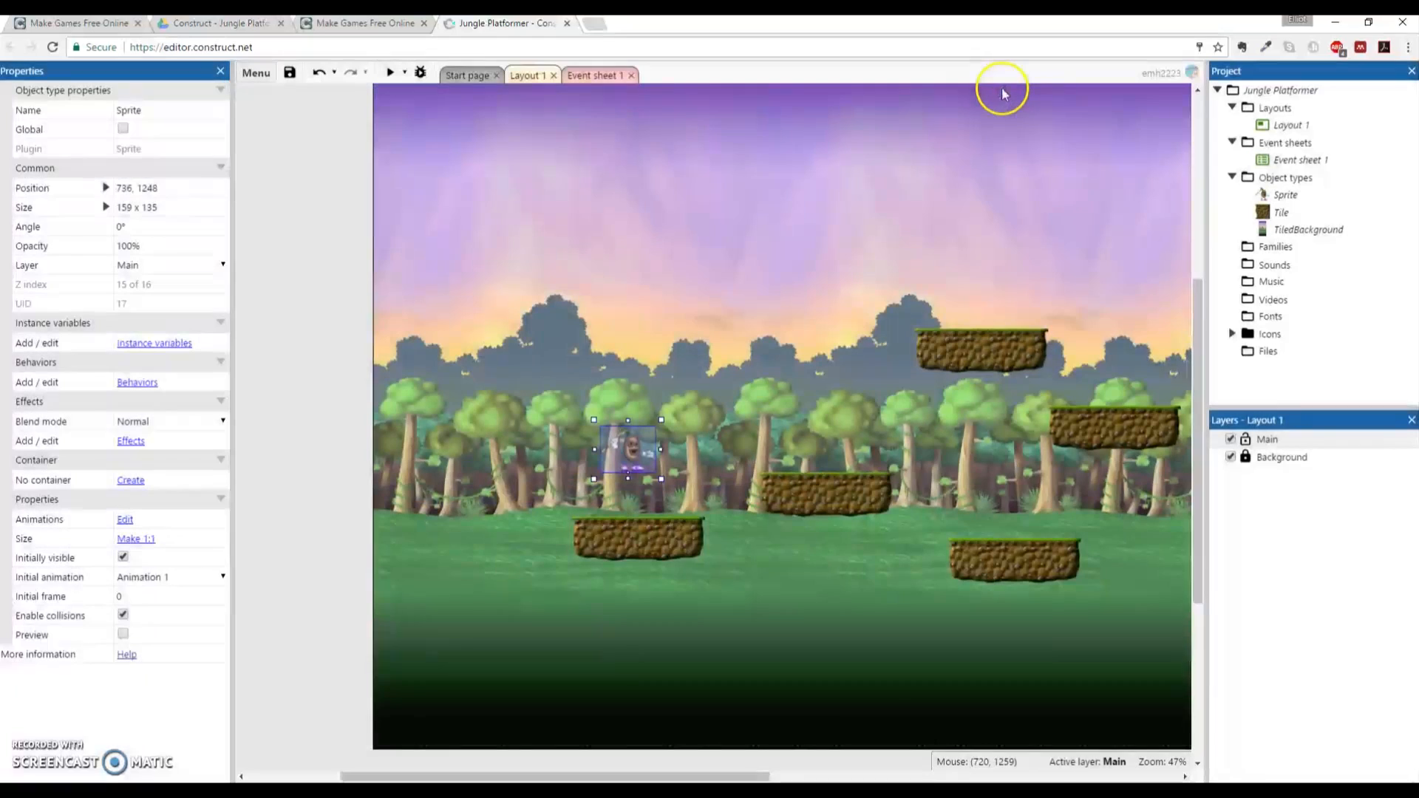
drag(651, 442, 651, 474)
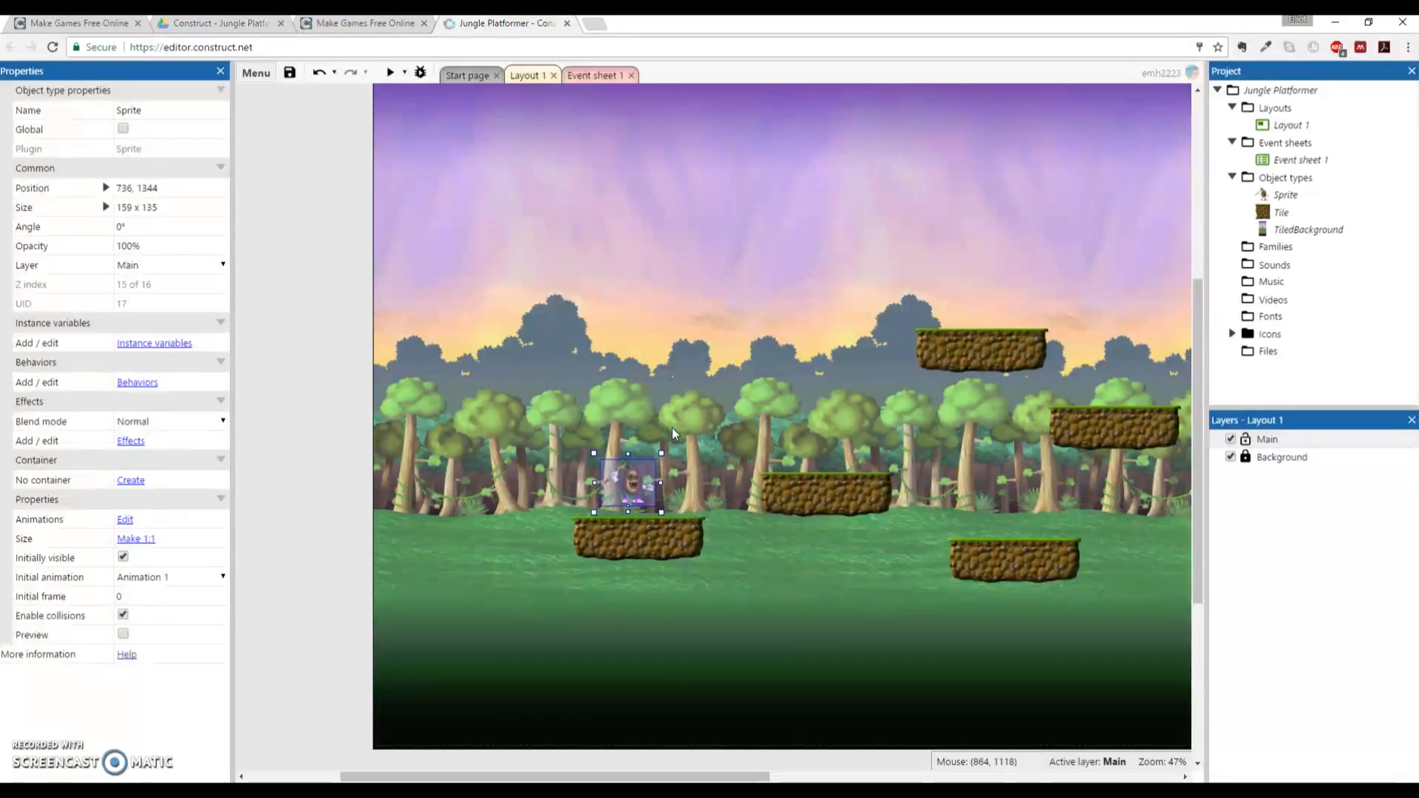
click(640, 479)
Save the project to the local browser as Jungle Platformer.c3p
click(263, 74)
mouse_move(275, 98)
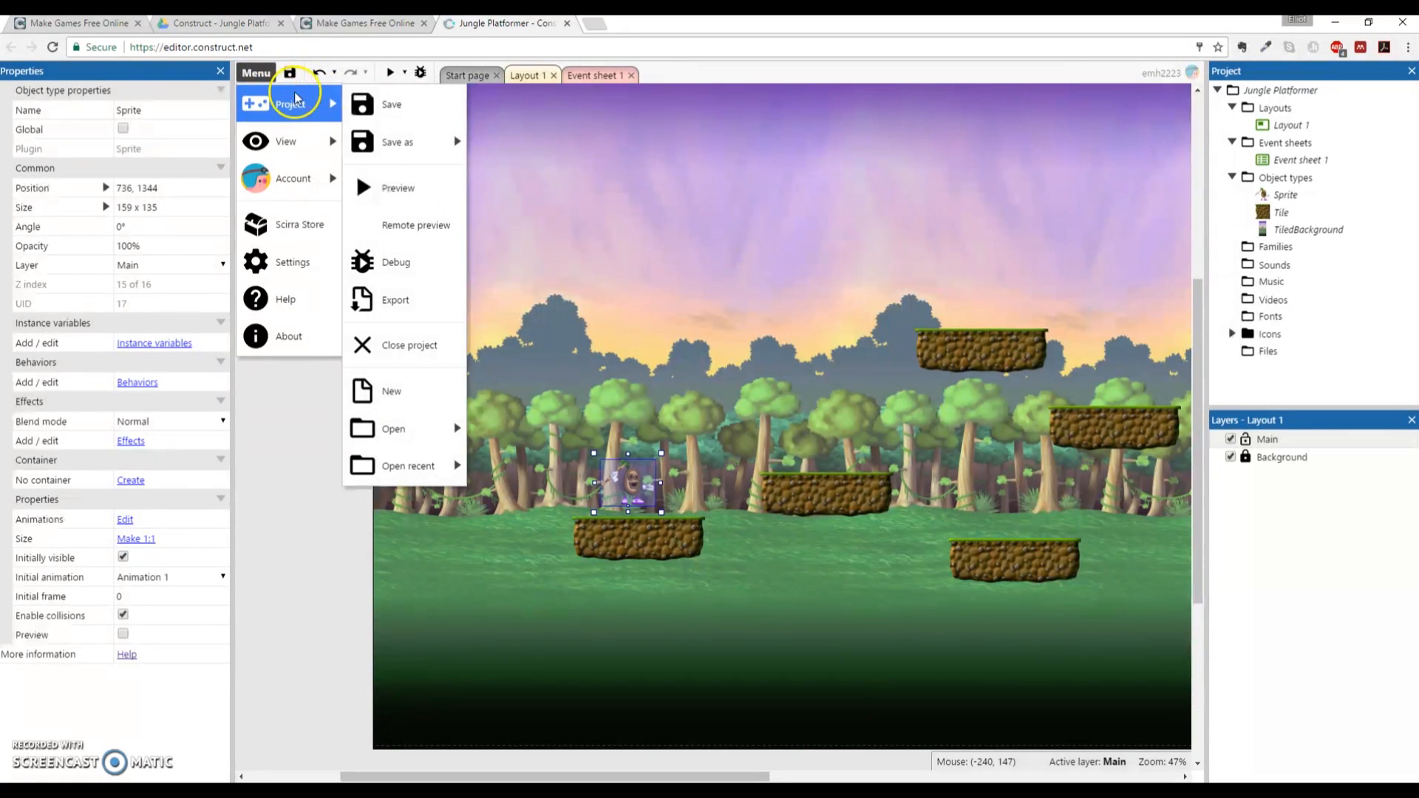
mouse_move(410, 147)
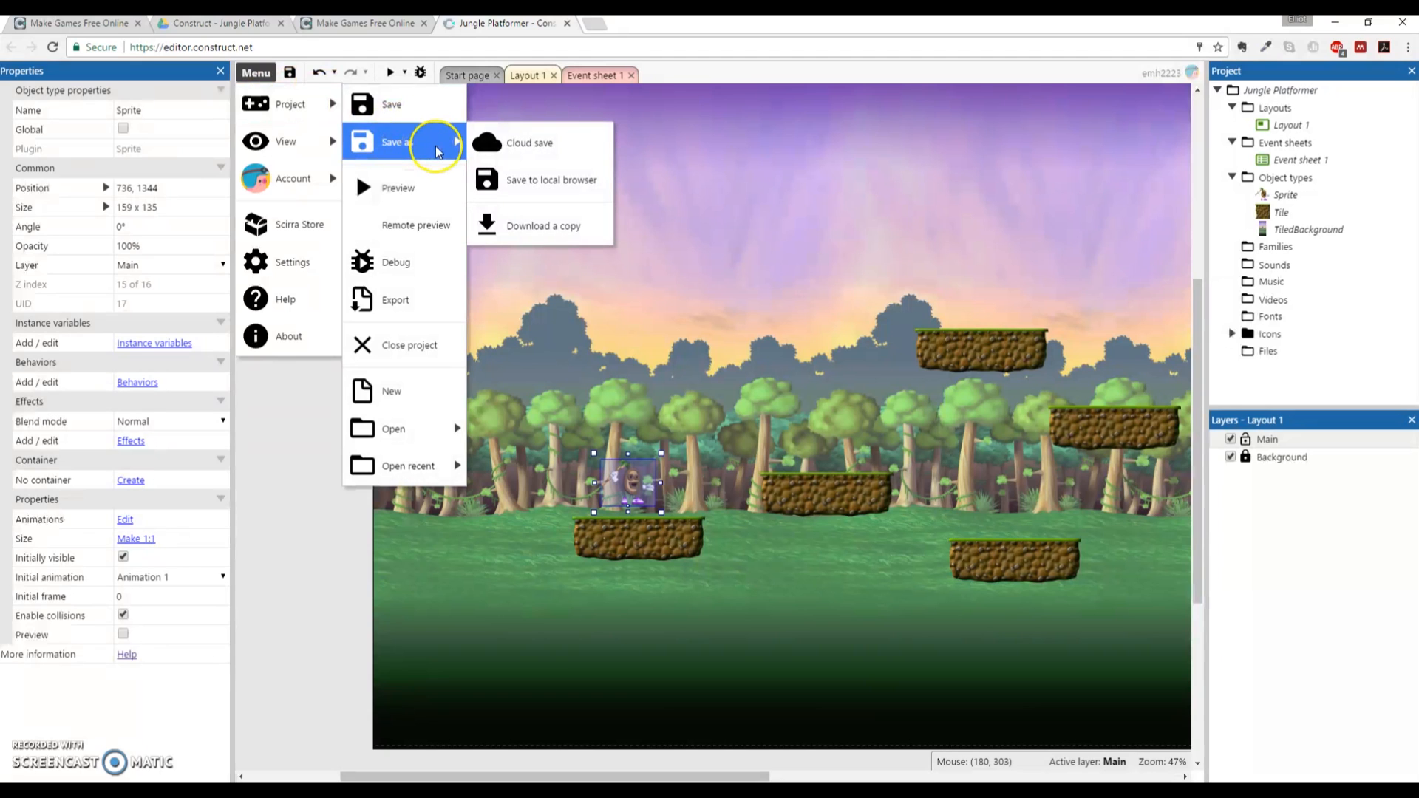
click(538, 179)
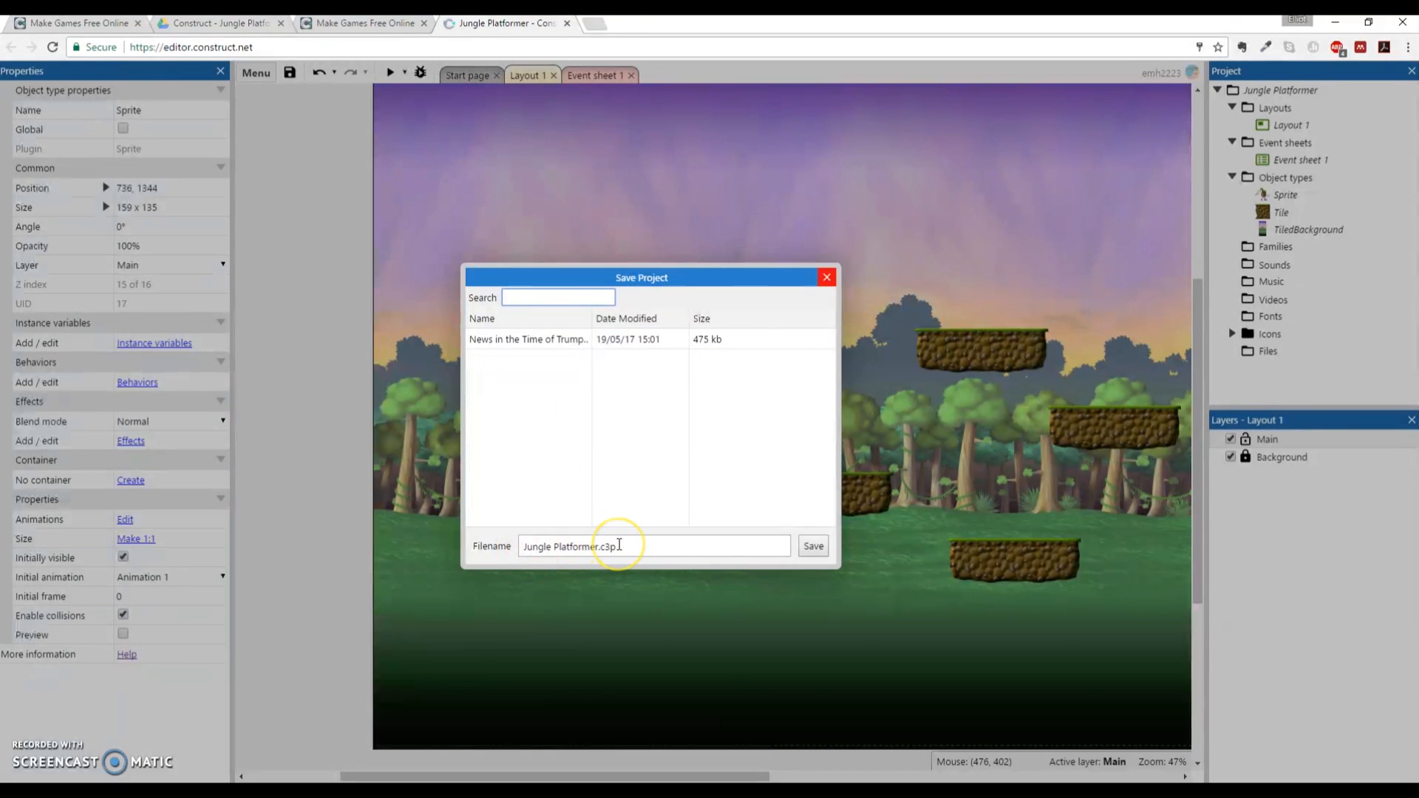
click(814, 547)
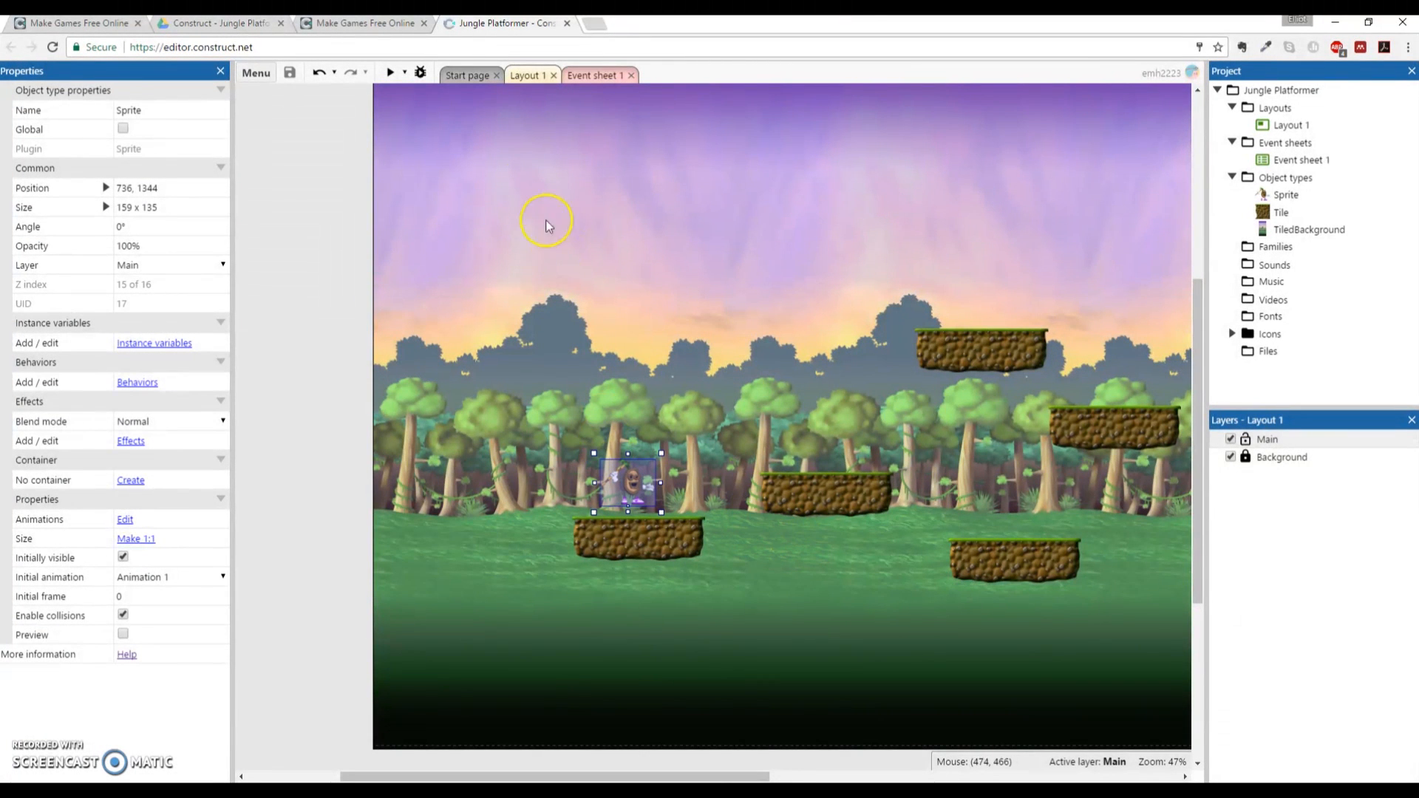
Preview the game, watch the coconut character's animation on its platform, and close the preview window
click(390, 74)
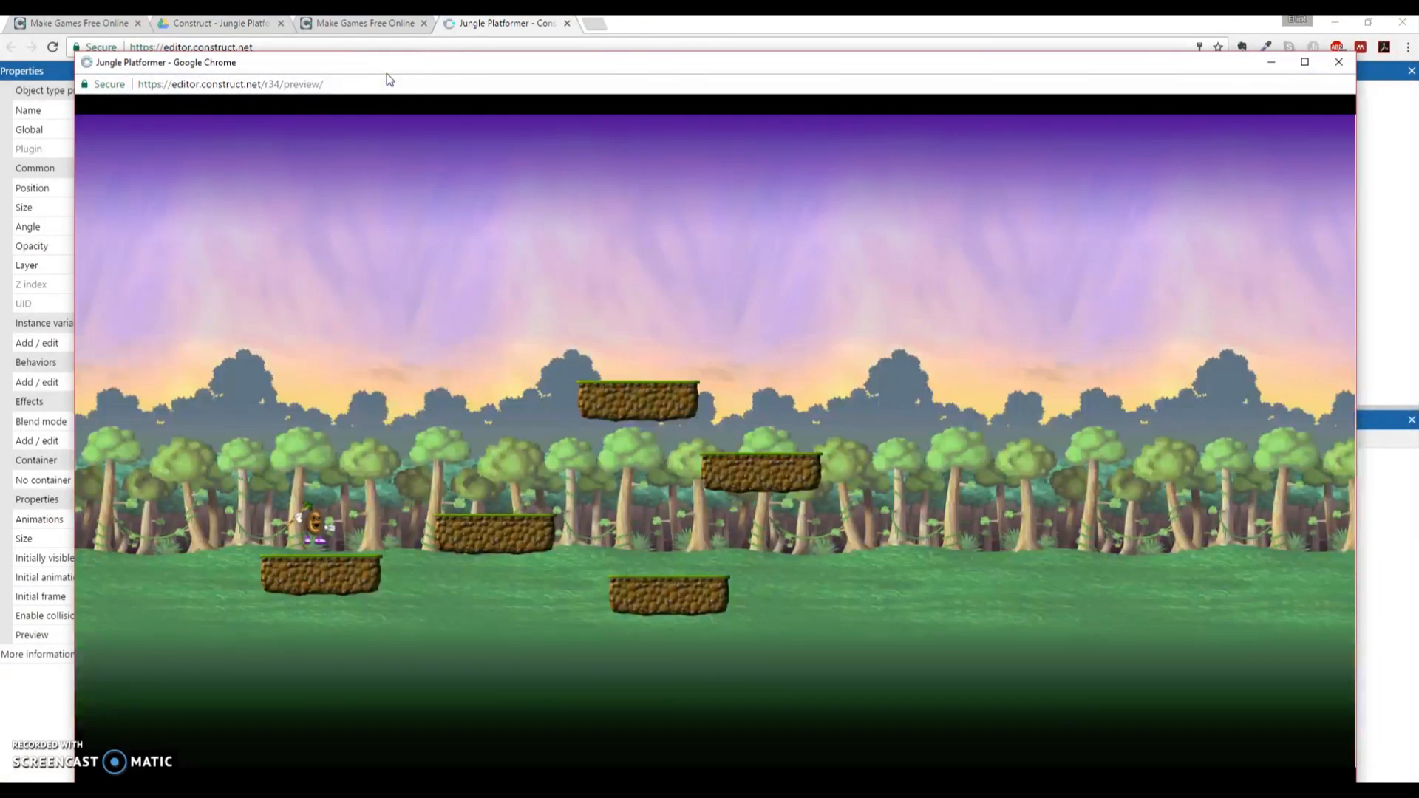
click(451, 200)
drag(398, 73, 447, 39)
click(445, 251)
click(348, 490)
click(355, 533)
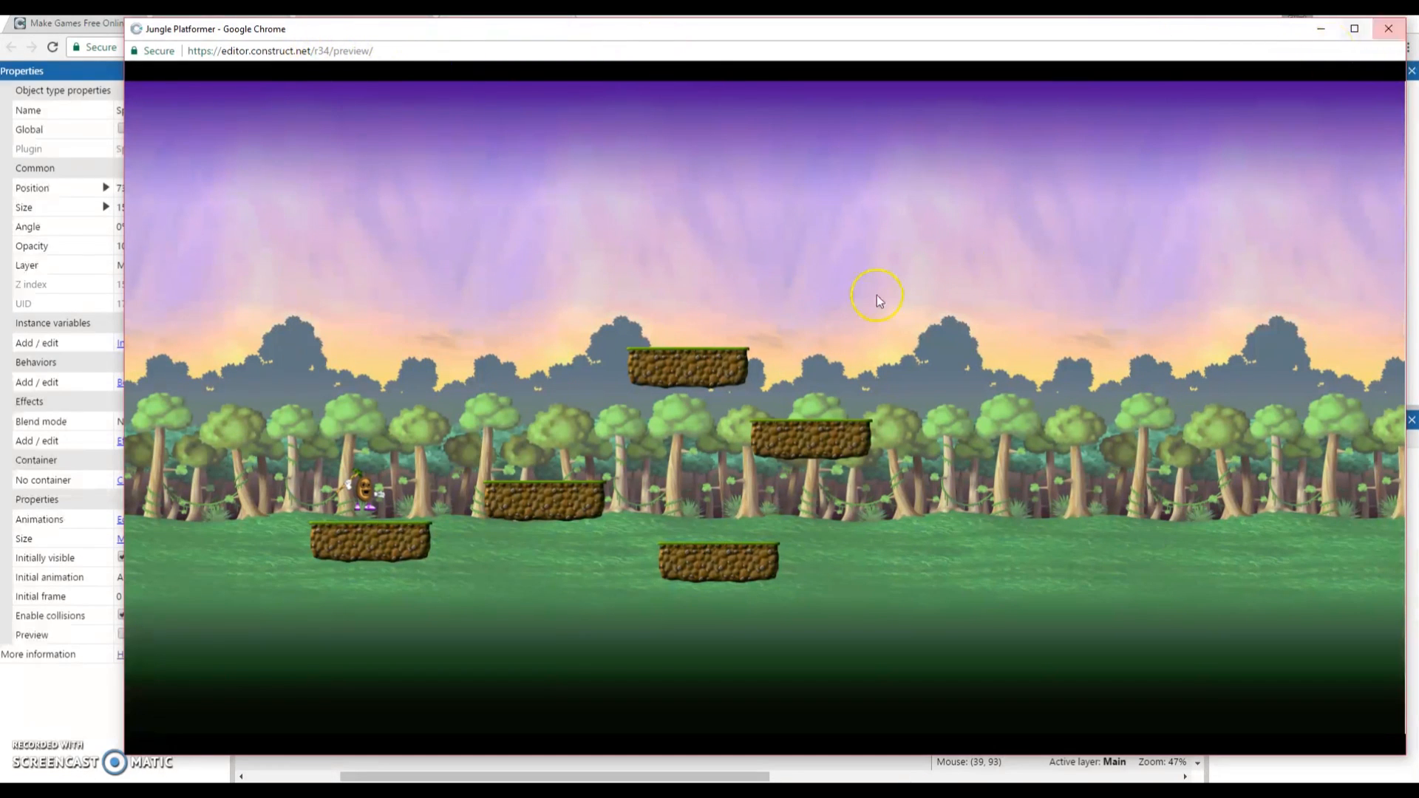
click(1389, 31)
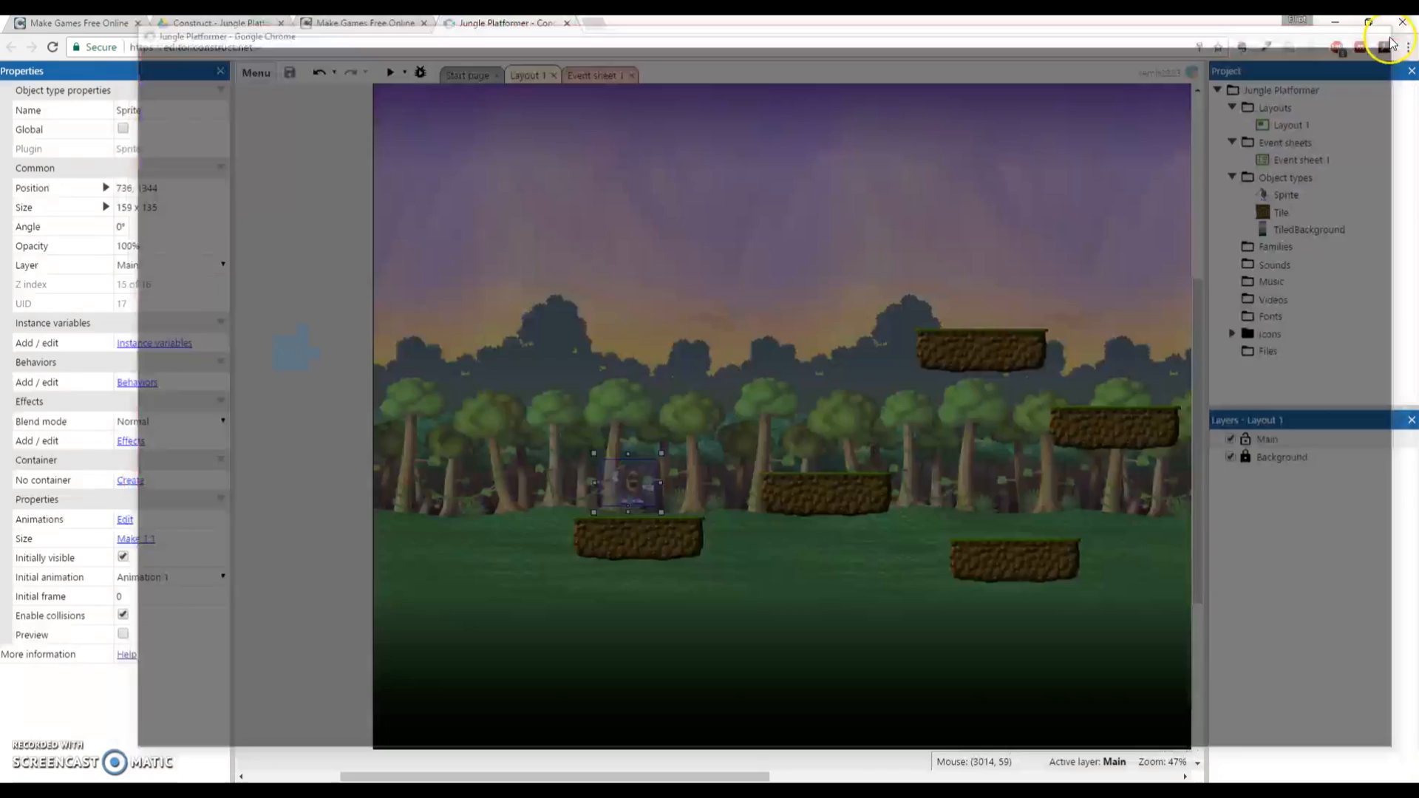
Make the Sprite's Animation 1 loop, set its speed to 9, and close the animations editor
double_click(1299, 195)
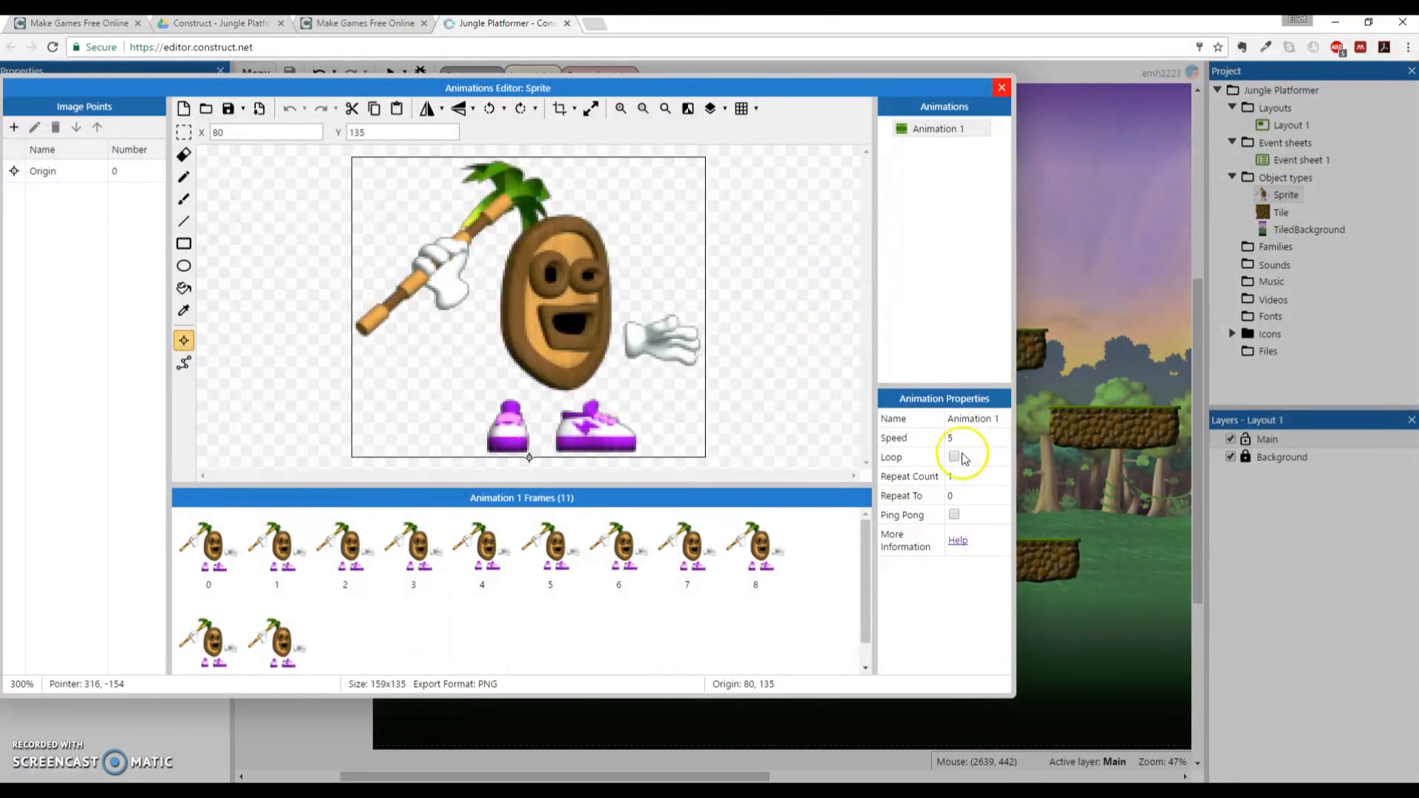
click(955, 457)
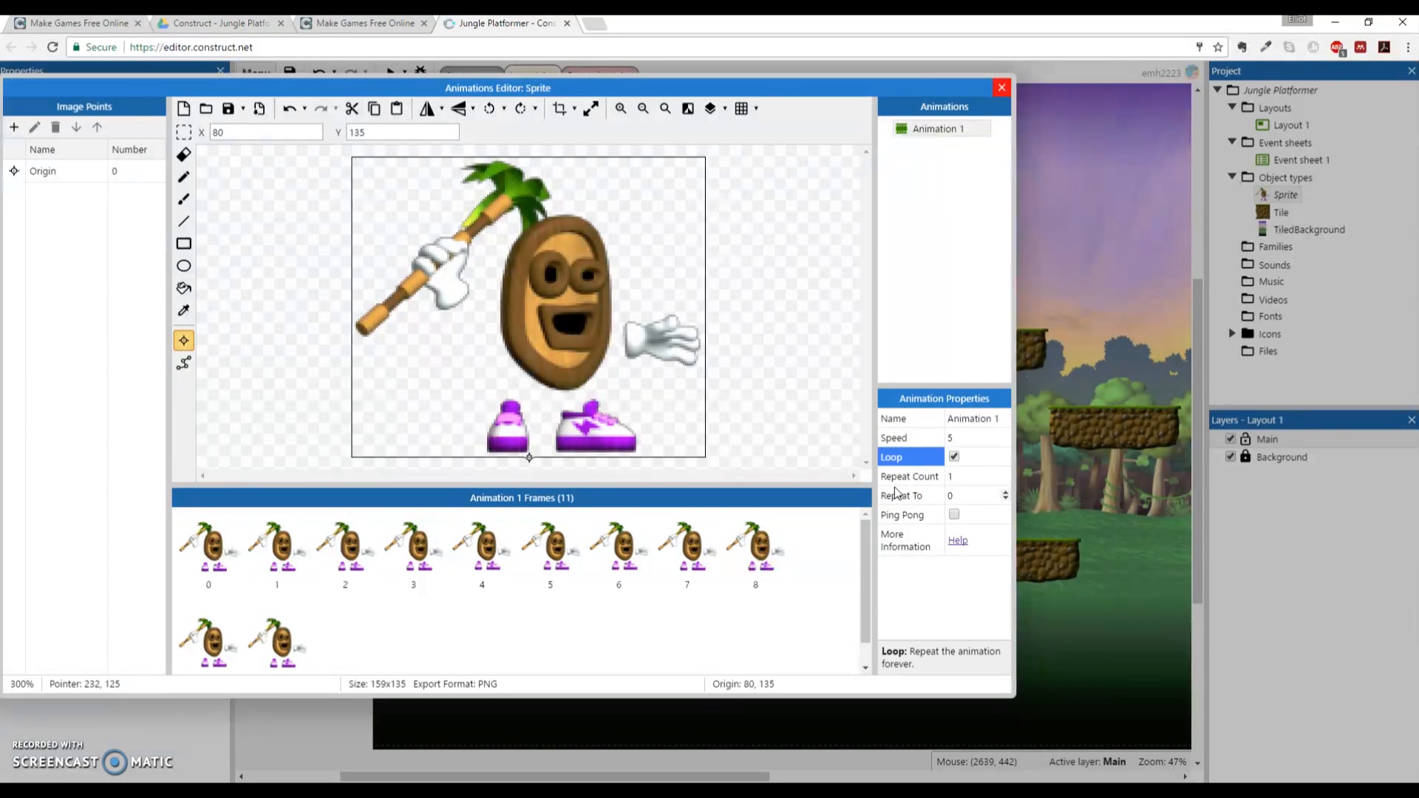
click(964, 439)
text(9)
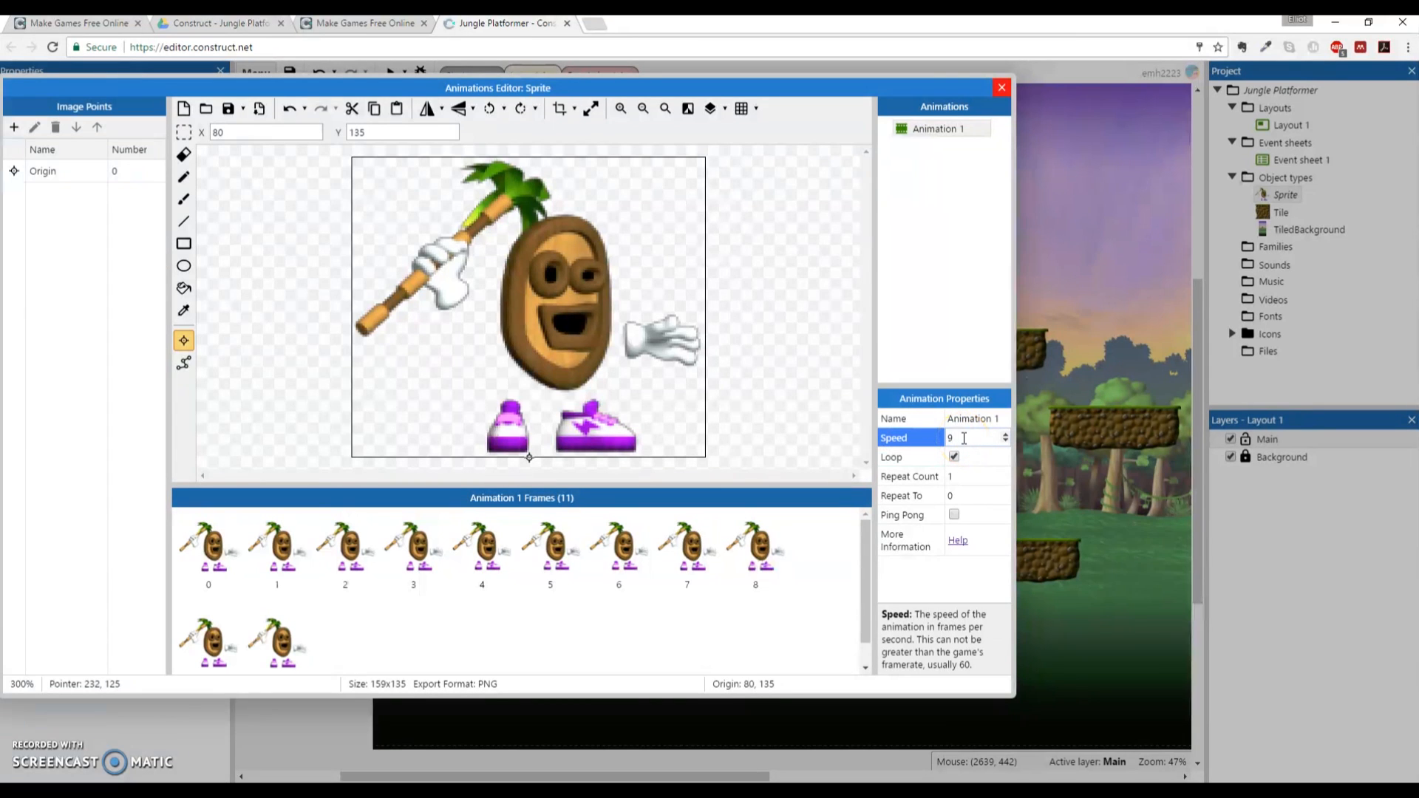
click(1000, 91)
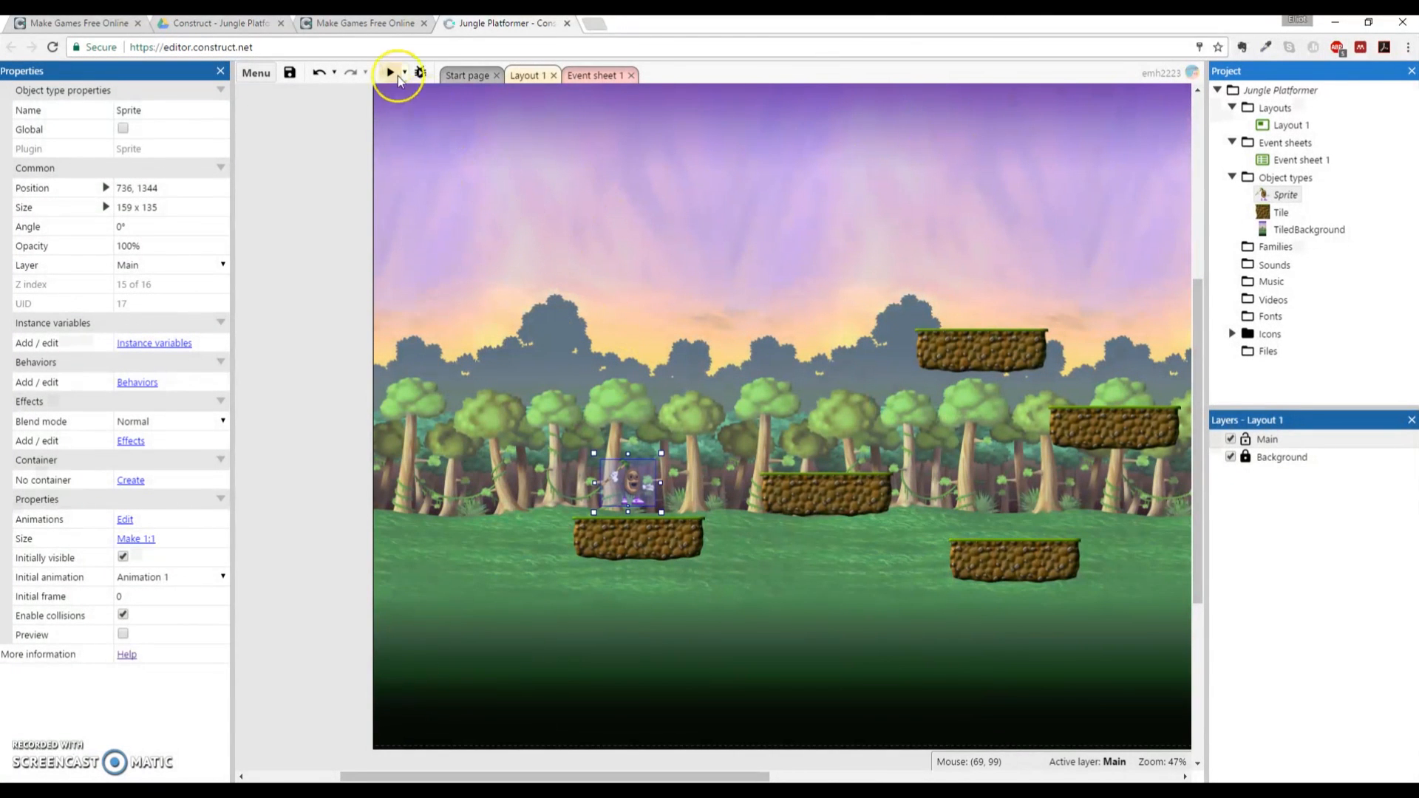
Preview the game again to check the coconut's looping idle animation at the new speed
click(390, 74)
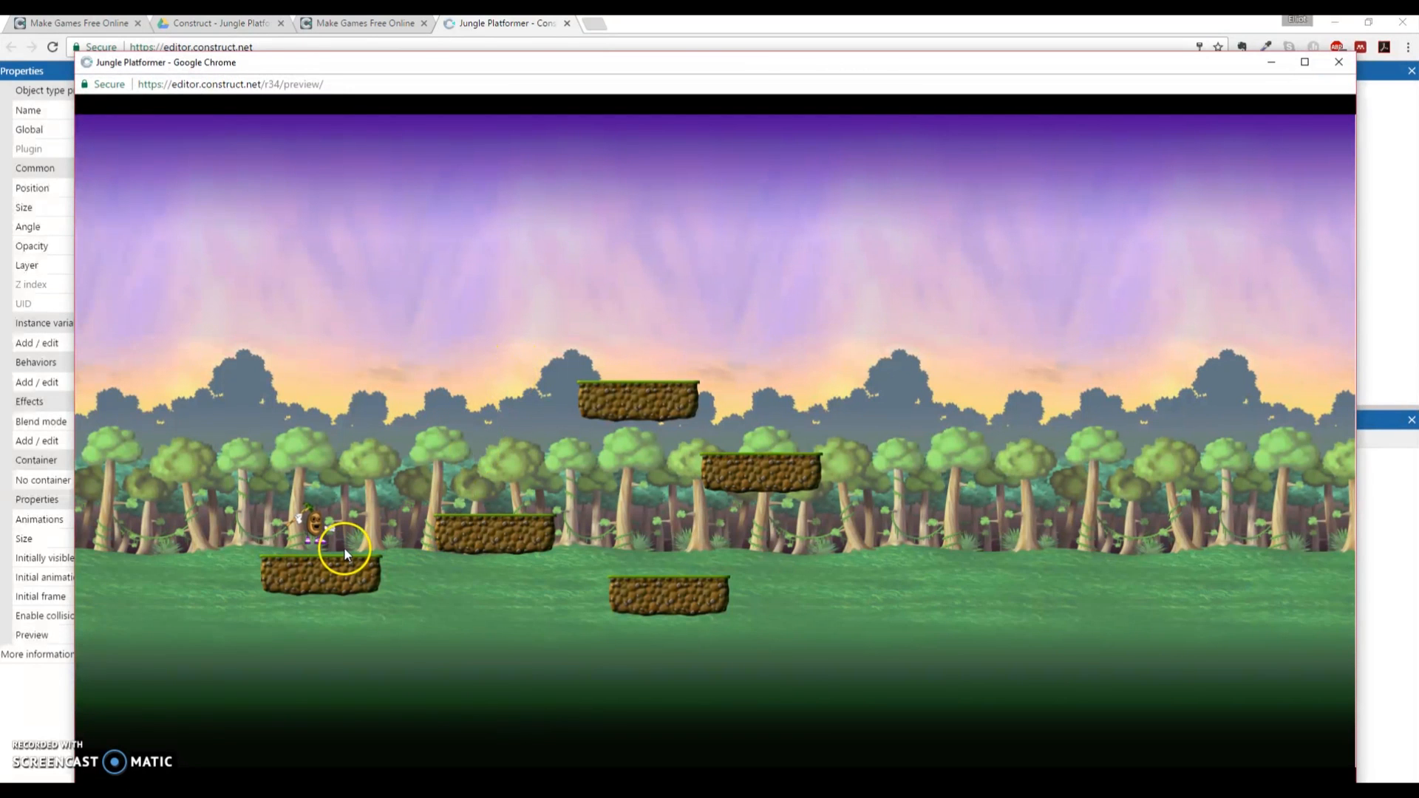
click(335, 524)
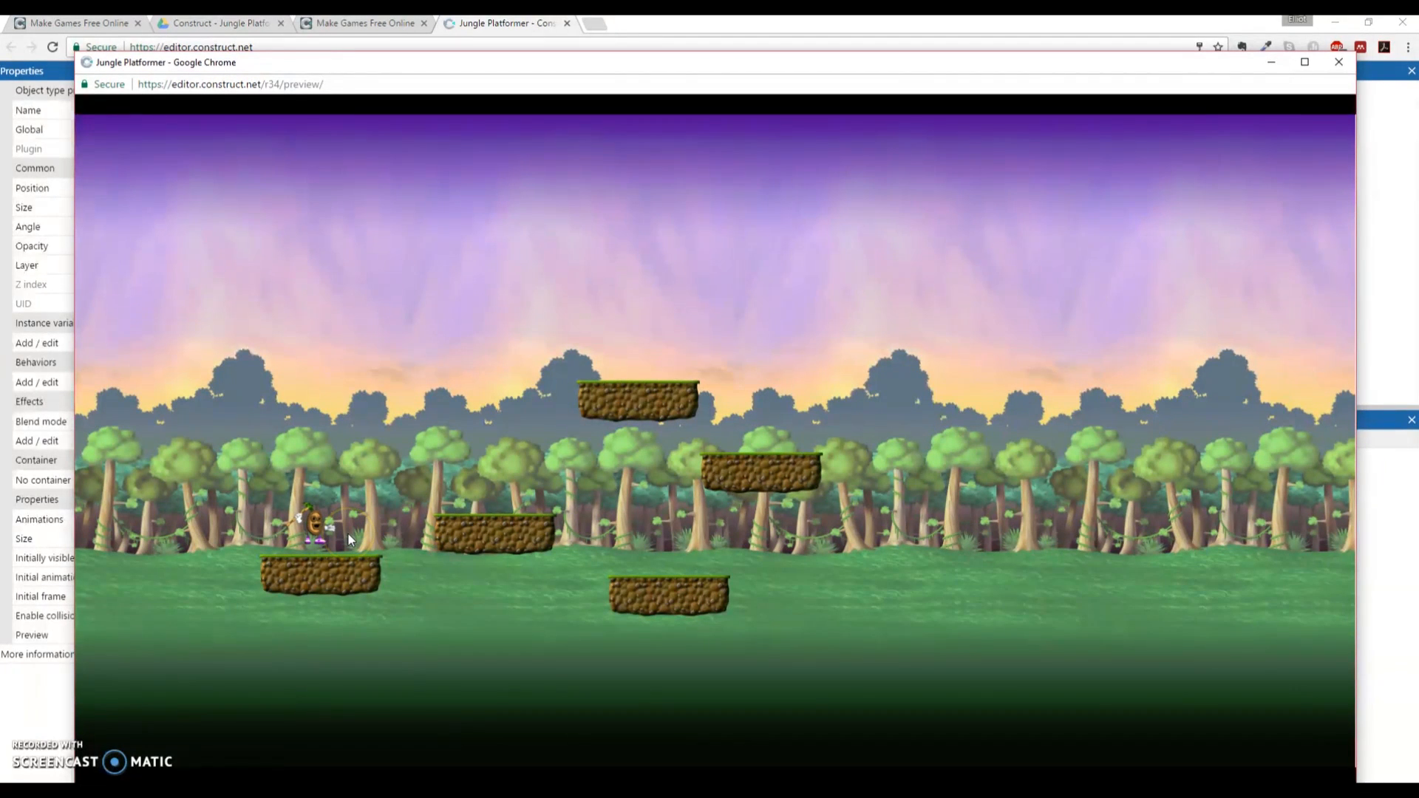